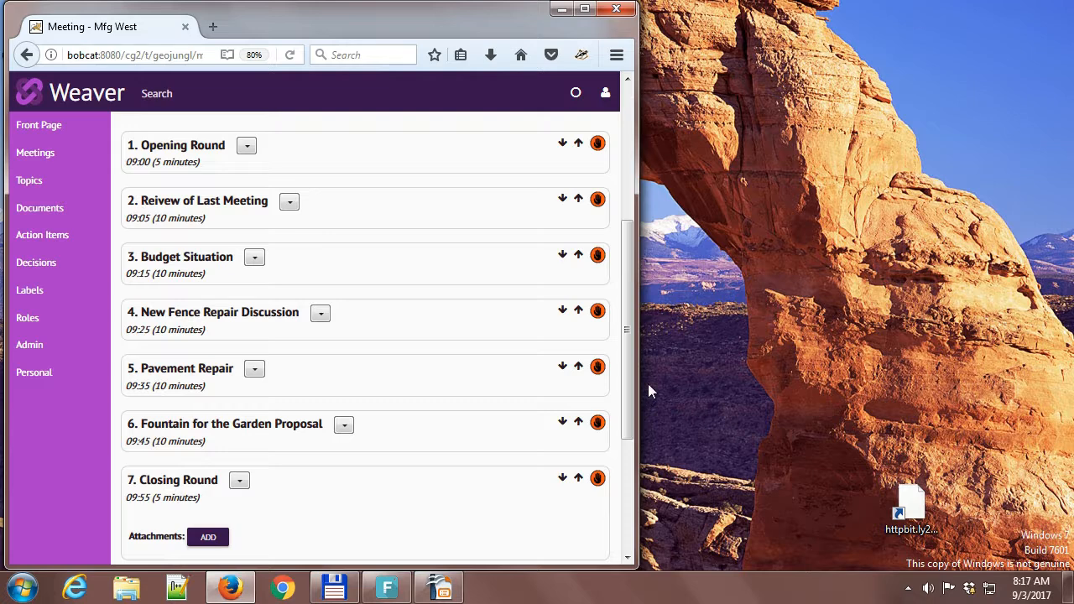
Collapse the Closing Round agenda item and change the meeting's state from draft to planning.
{"action": "left_click", "coordinate": [194, 480]}
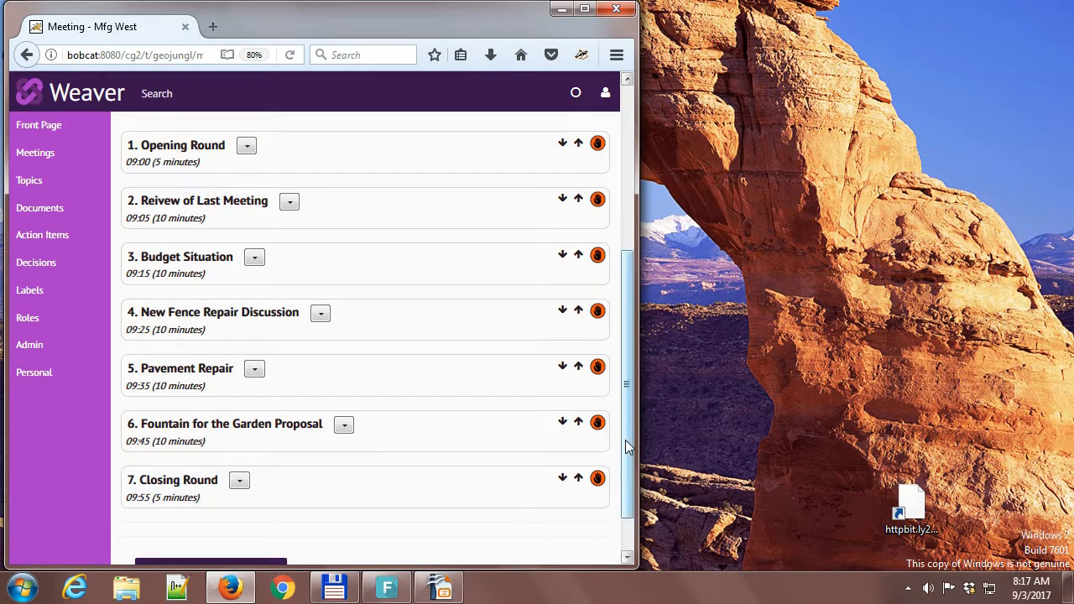
{"action": "left_click_drag", "start_coordinate": [628, 437], "coordinate": [642, 260]}
{"action": "left_click", "coordinate": [464, 143]}
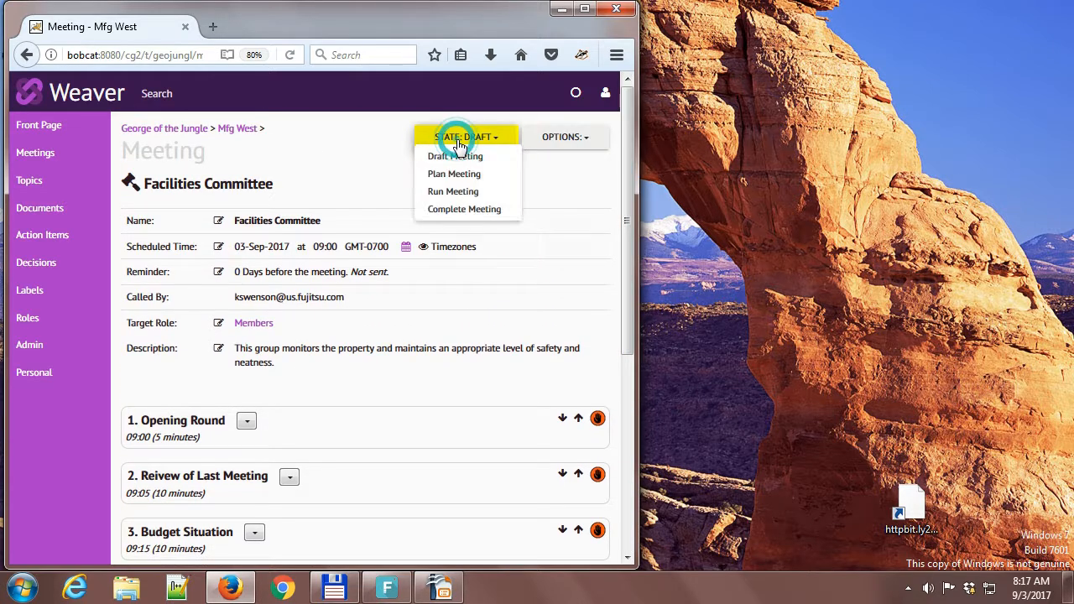
{"action": "left_click", "coordinate": [454, 175]}
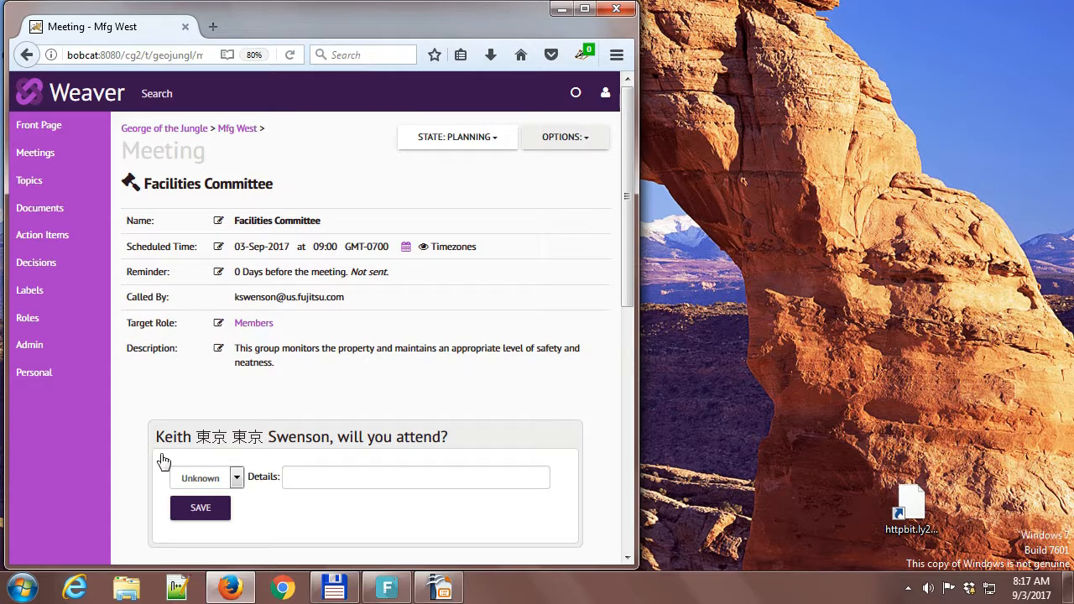
Record and save your planned attendance as Yes, and set the meeting's state to running.
{"action": "left_click", "coordinate": [208, 478]}
{"action": "left_click", "coordinate": [202, 510]}
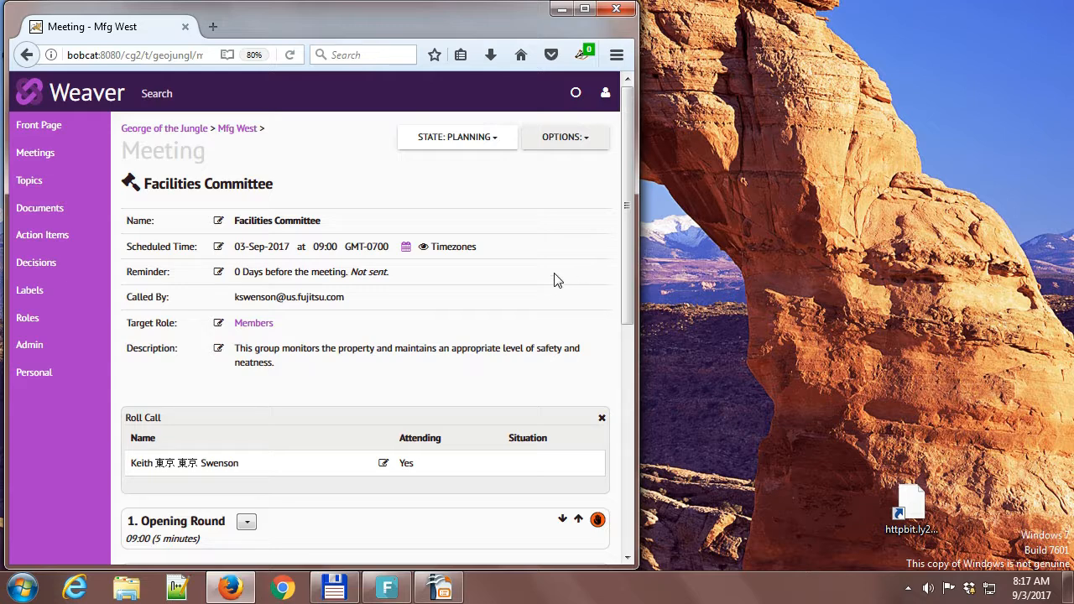
{"action": "left_click", "coordinate": [451, 143]}
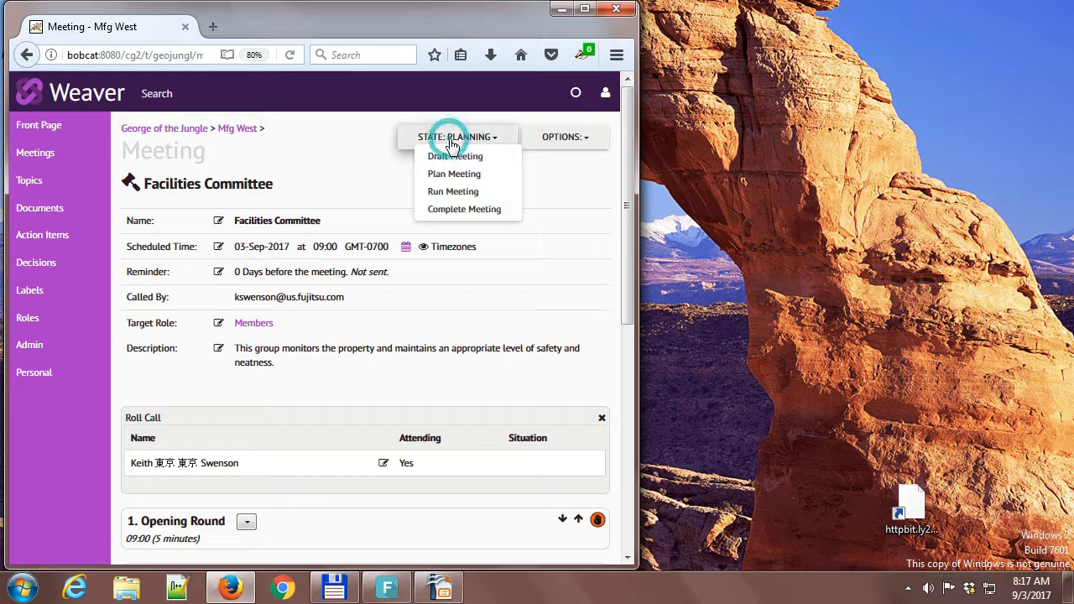
{"action": "left_click", "coordinate": [446, 192]}
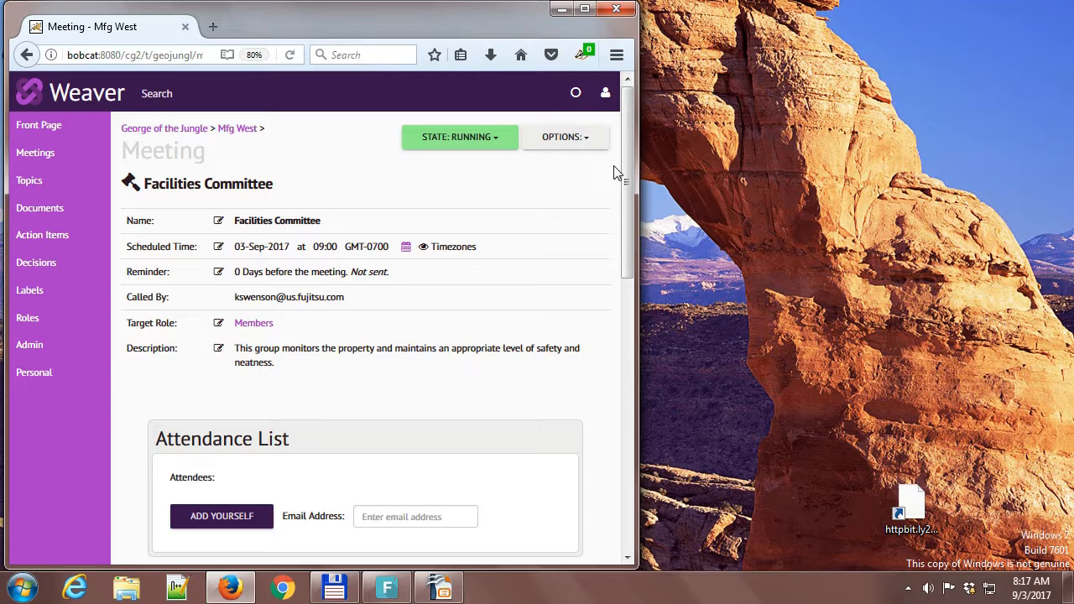
Start the timer for the Opening Round agenda item.
{"action": "left_click_drag", "start_coordinate": [627, 149], "coordinate": [621, 370]}
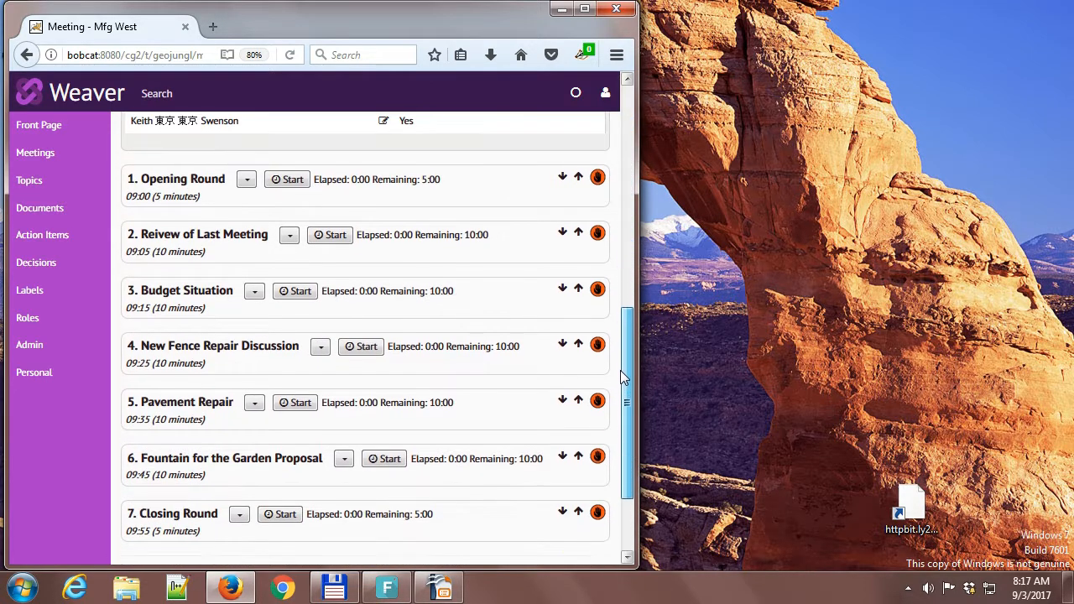
{"action": "left_click", "coordinate": [163, 181]}
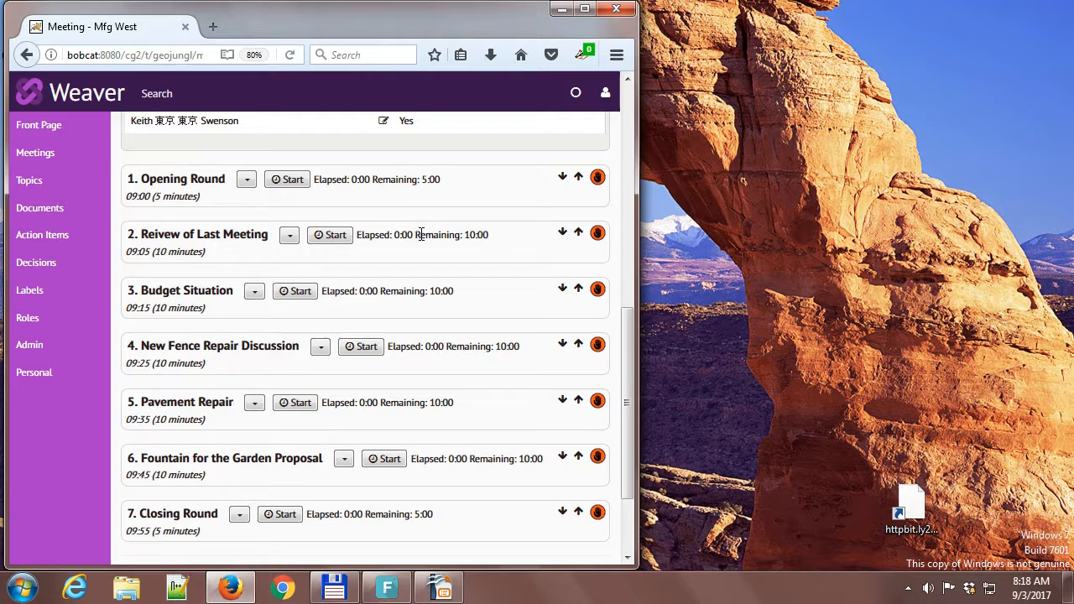
{"action": "left_click", "coordinate": [286, 179]}
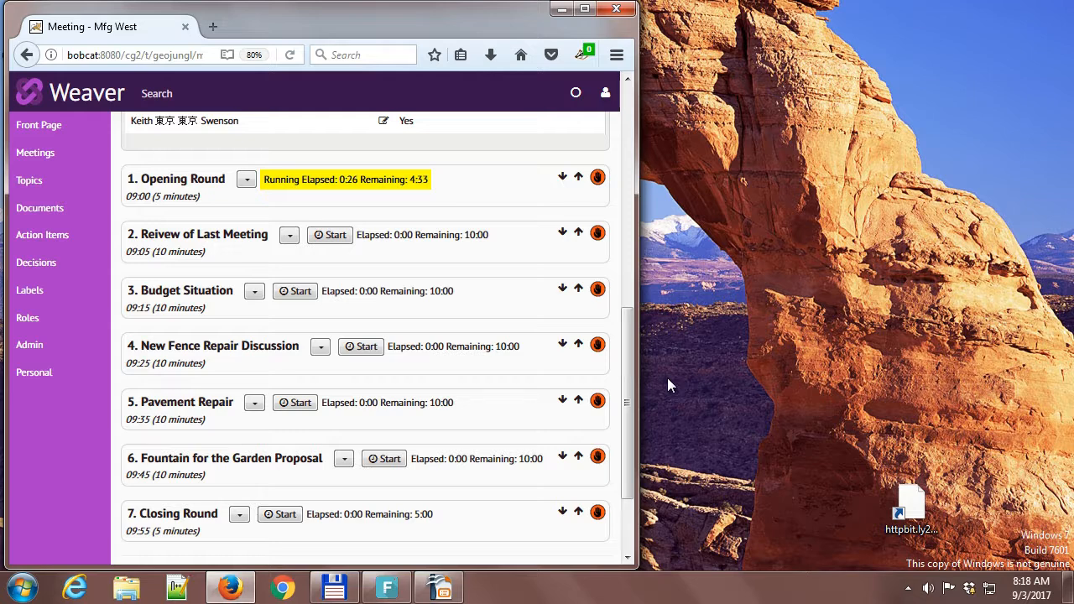
Open the meeting's minutes editor and place it in a separate window beside the meeting page.
{"action": "left_click_drag", "start_coordinate": [626, 401], "coordinate": [640, 129]}
{"action": "left_click", "coordinate": [556, 138]}
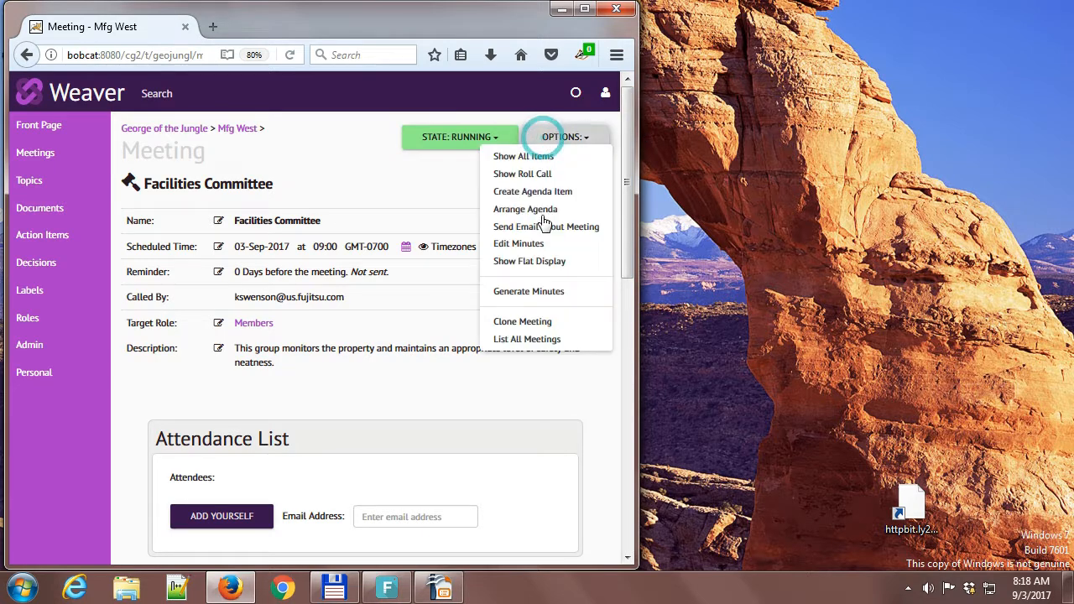
{"action": "left_click", "coordinate": [520, 244]}
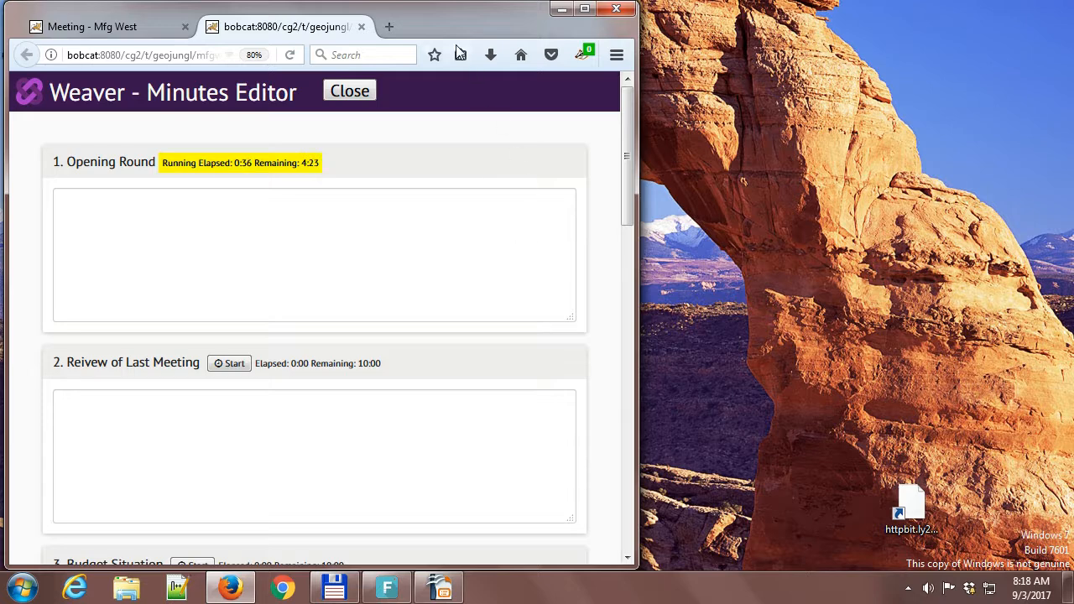
{"action": "left_click_drag", "start_coordinate": [442, 9], "coordinate": [0, 59]}
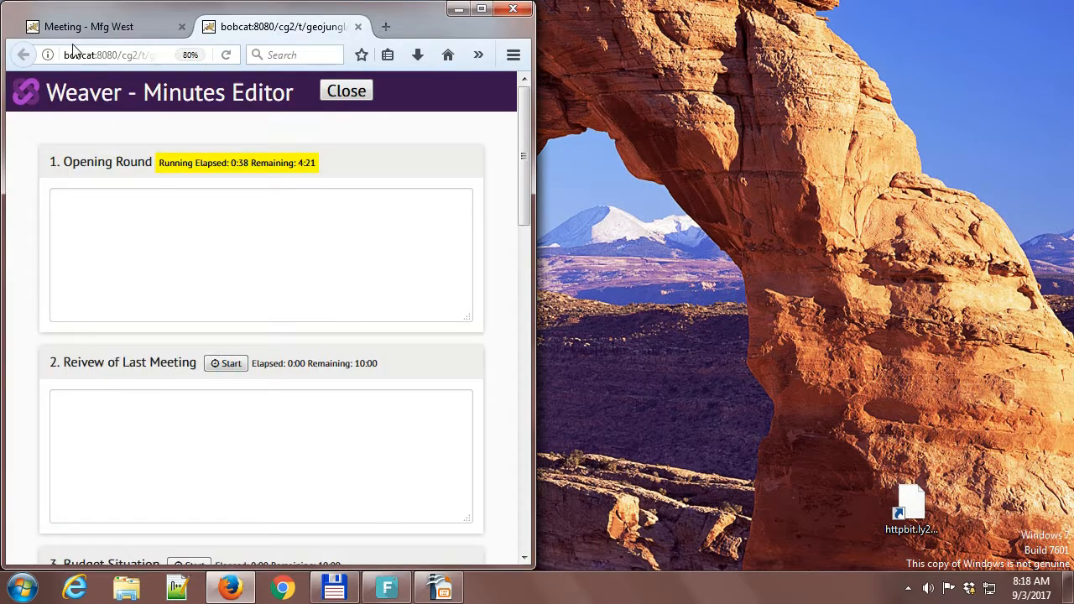
{"action": "left_click_drag", "start_coordinate": [731, 76], "coordinate": [729, 96]}
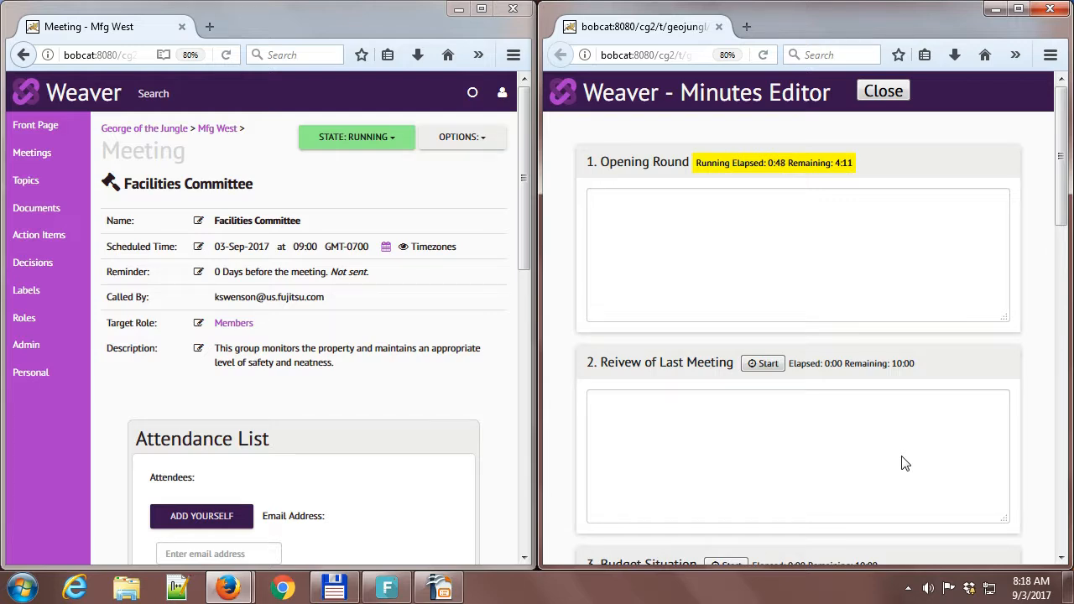
Enter three attendees' Opening Round notes: "returned from travel", "Got the new truck working and it is a big help", "Still struggling with those tools that keep breaking".
{"action": "left_click", "coordinate": [729, 245]}
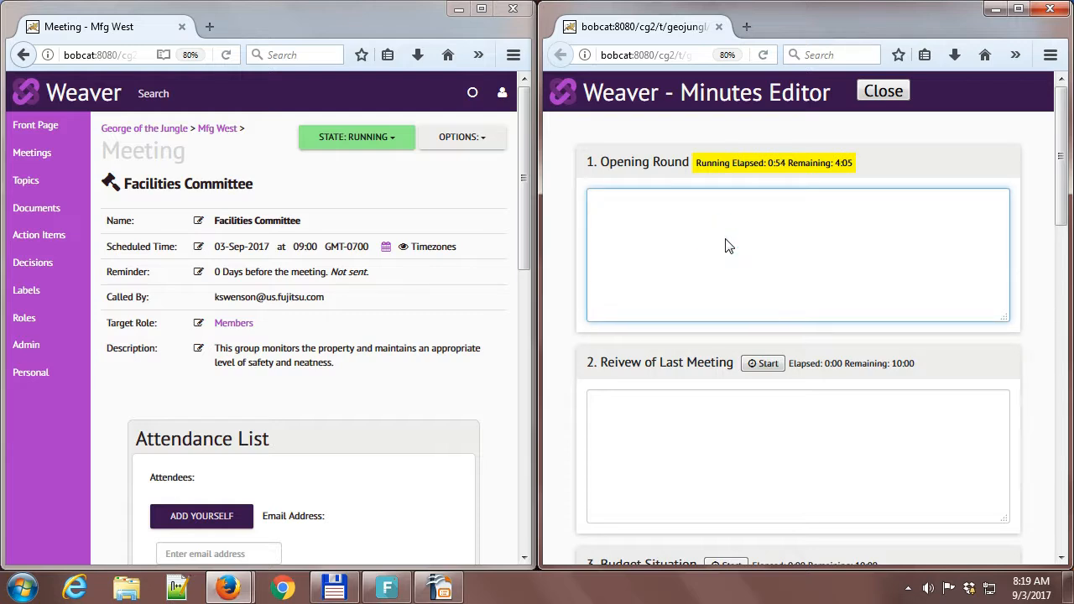
{"action": "type", "text": "Mary"}
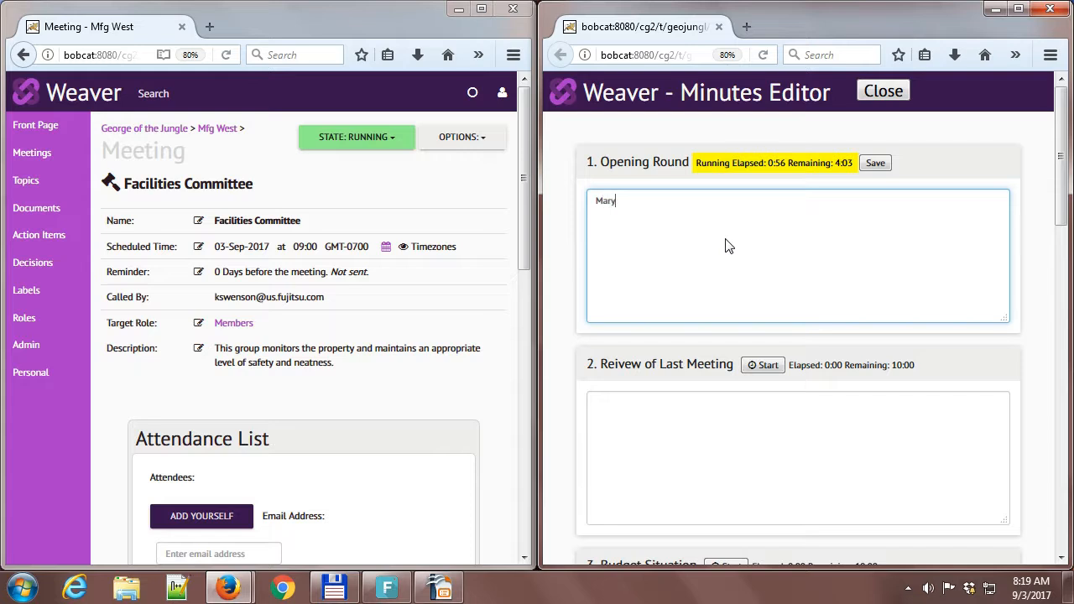
{"action": "key", "text": "BackSpace"}
{"action": "type", "text": ": "}
{"action": "type", "text": "retrun"}
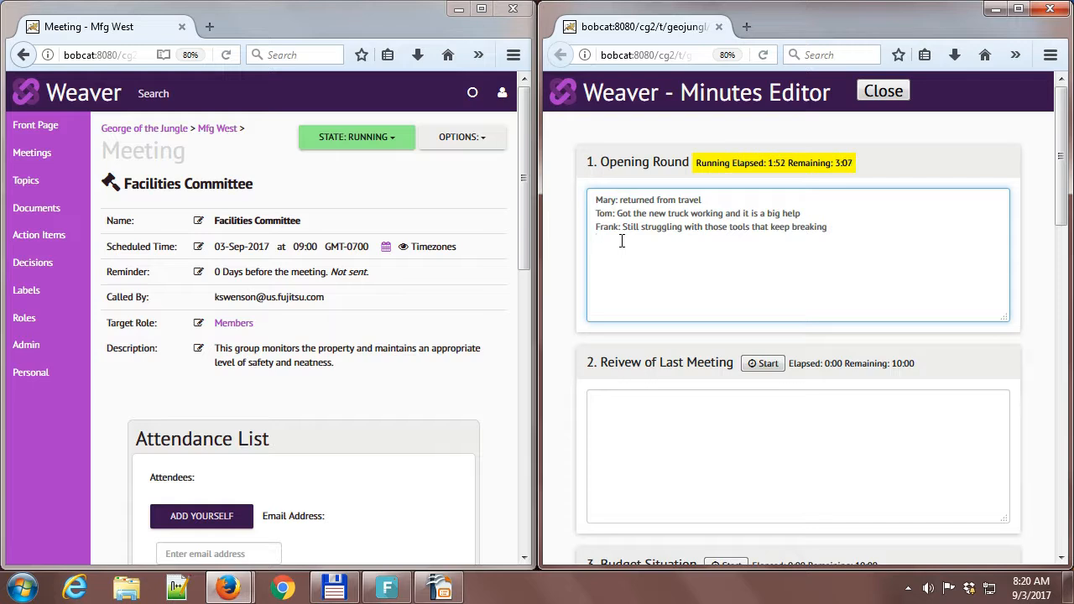
Separate the three attendees' notes in the Opening Round minutes with blank lines.
{"action": "left_click", "coordinate": [724, 200]}
{"action": "key", "text": "Return"}
{"action": "left_click", "coordinate": [799, 229]}
{"action": "key", "text": "Return"}
{"action": "left_click", "coordinate": [732, 290]}
Reload the meeting page and expand the Opening Round item to view its recorded minutes.
{"action": "left_click_drag", "start_coordinate": [524, 244], "coordinate": [527, 439]}
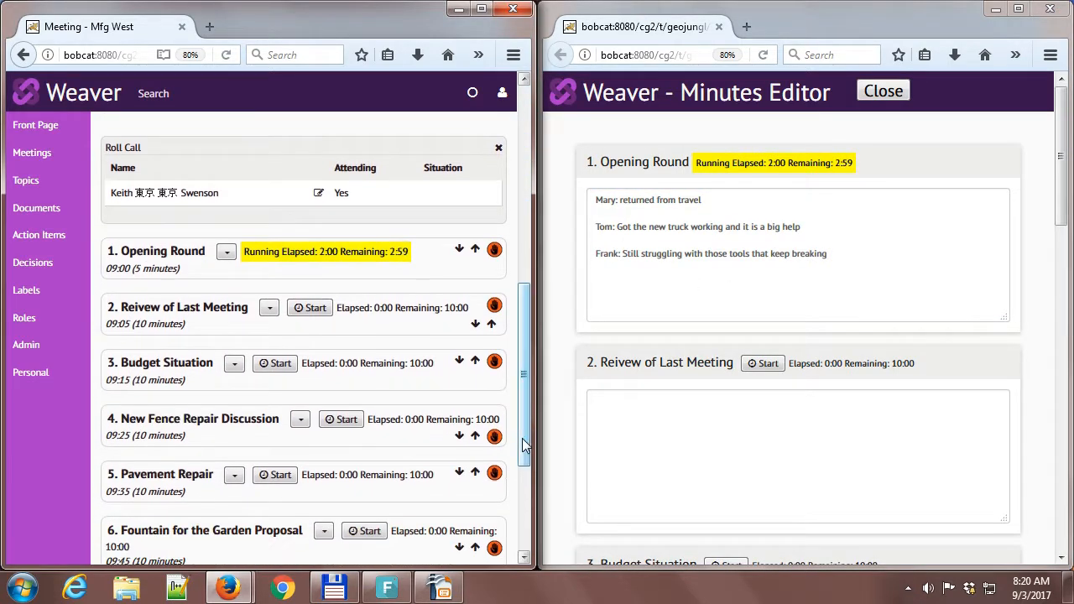
{"action": "left_click", "coordinate": [147, 251]}
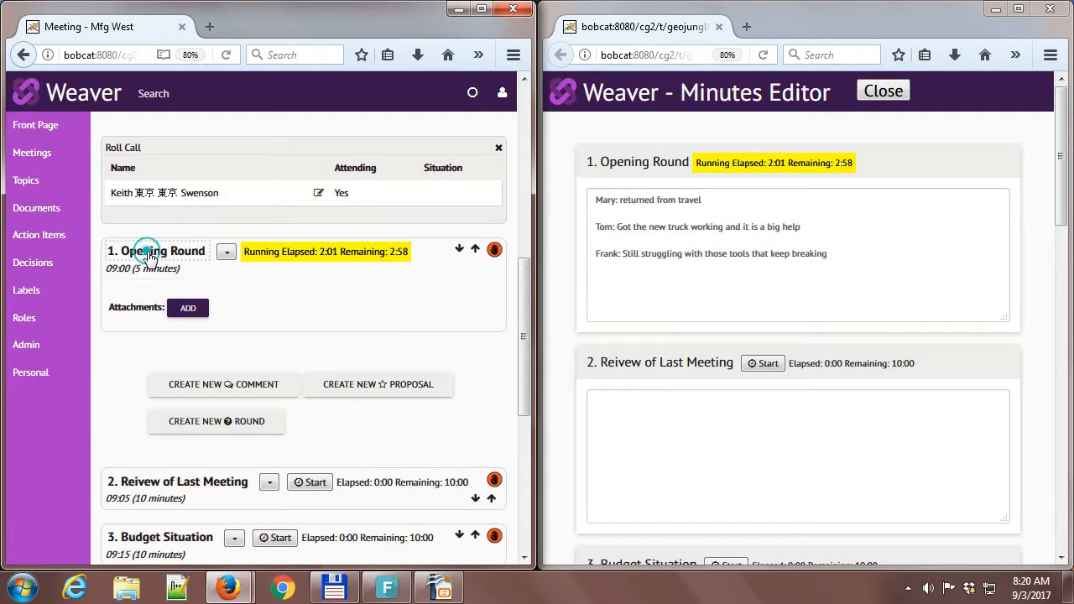
{"action": "left_click", "coordinate": [226, 55]}
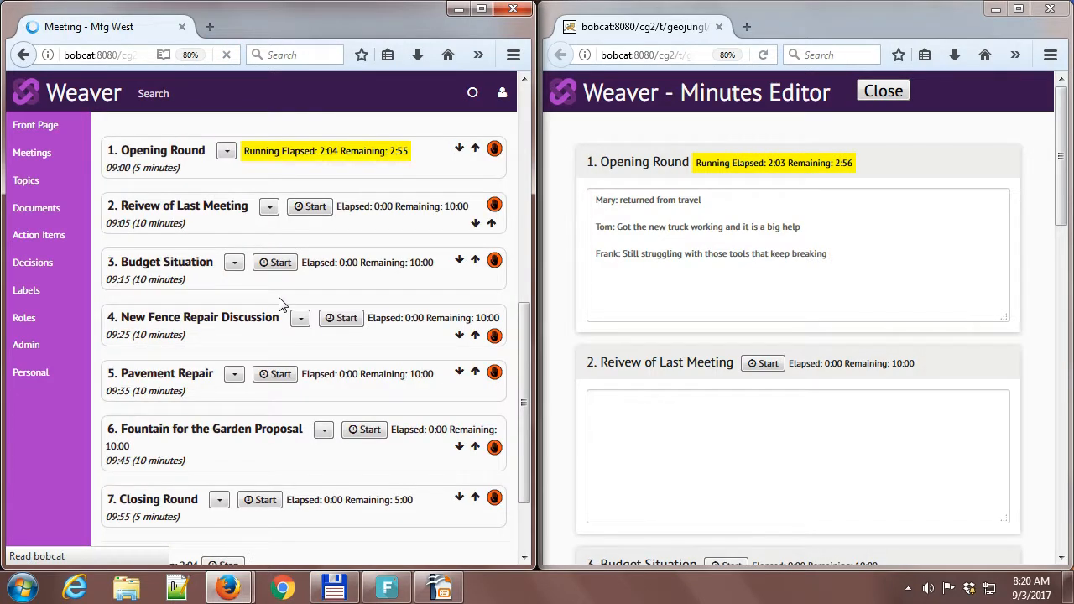
{"action": "left_click", "coordinate": [162, 151]}
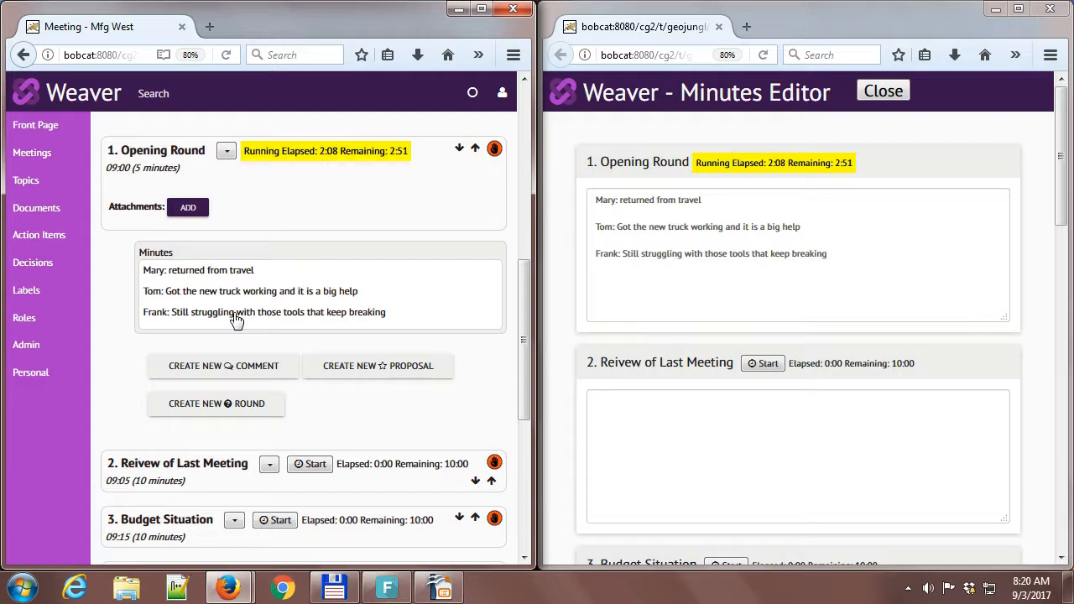
Turn the three Opening Round notes into a bulleted list by prefixing each line with an asterisk and a space.
{"action": "left_click", "coordinate": [596, 199]}
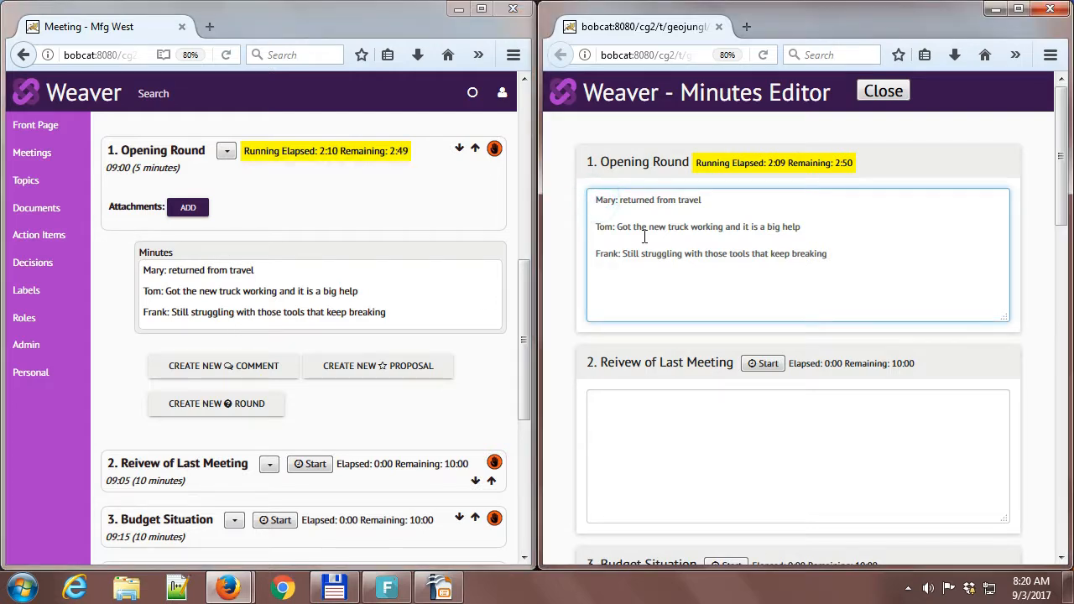
{"action": "type", "text": "*"}
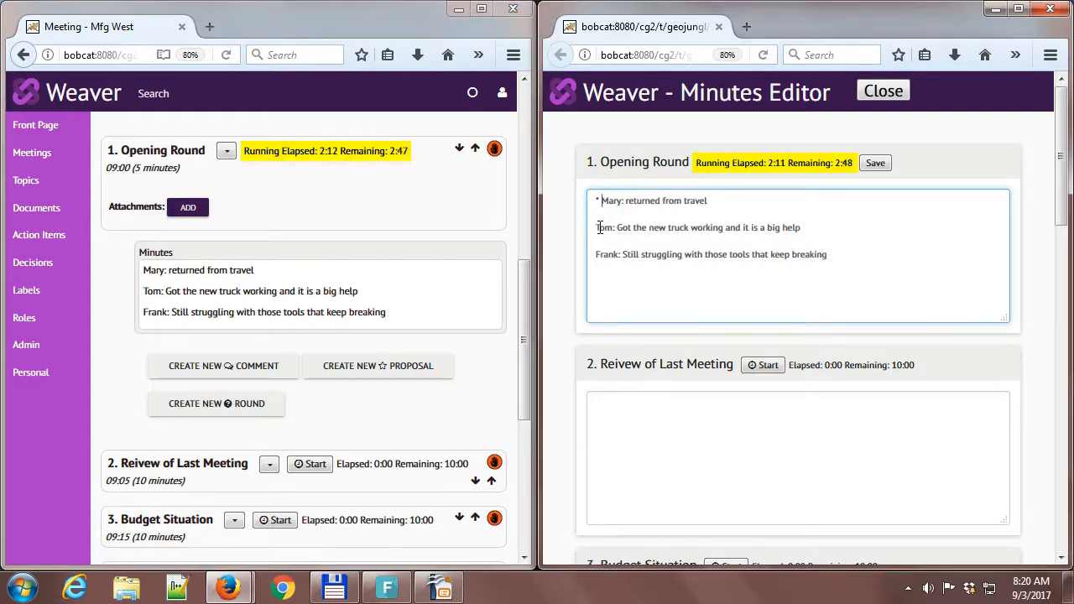
{"action": "left_click", "coordinate": [598, 225]}
{"action": "type", "text": "*"}
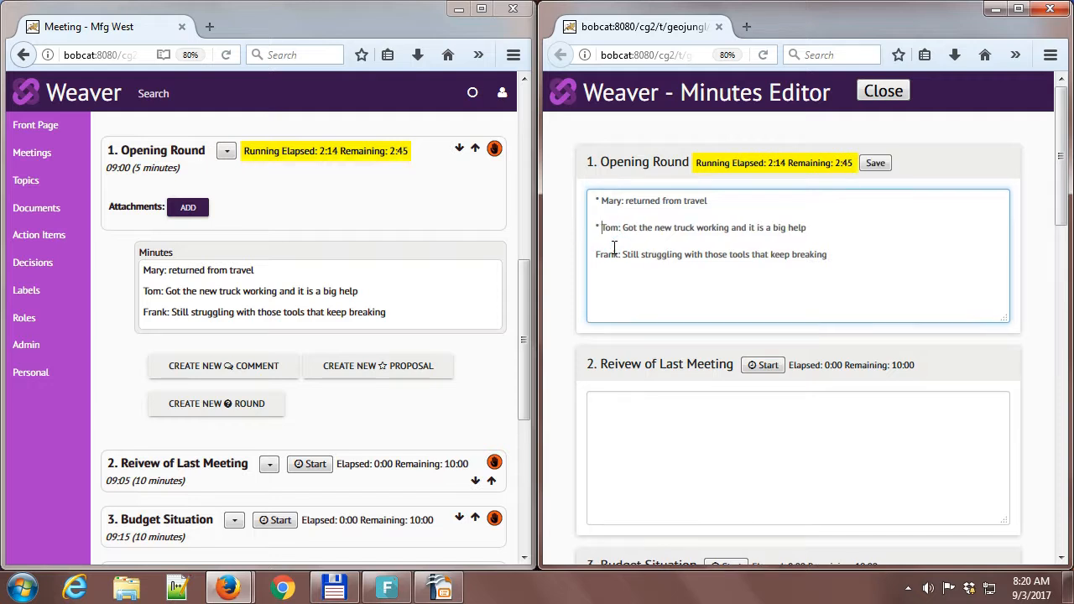
{"action": "left_click", "coordinate": [598, 254]}
{"action": "left_click", "coordinate": [598, 256]}
{"action": "type", "text": "*"}
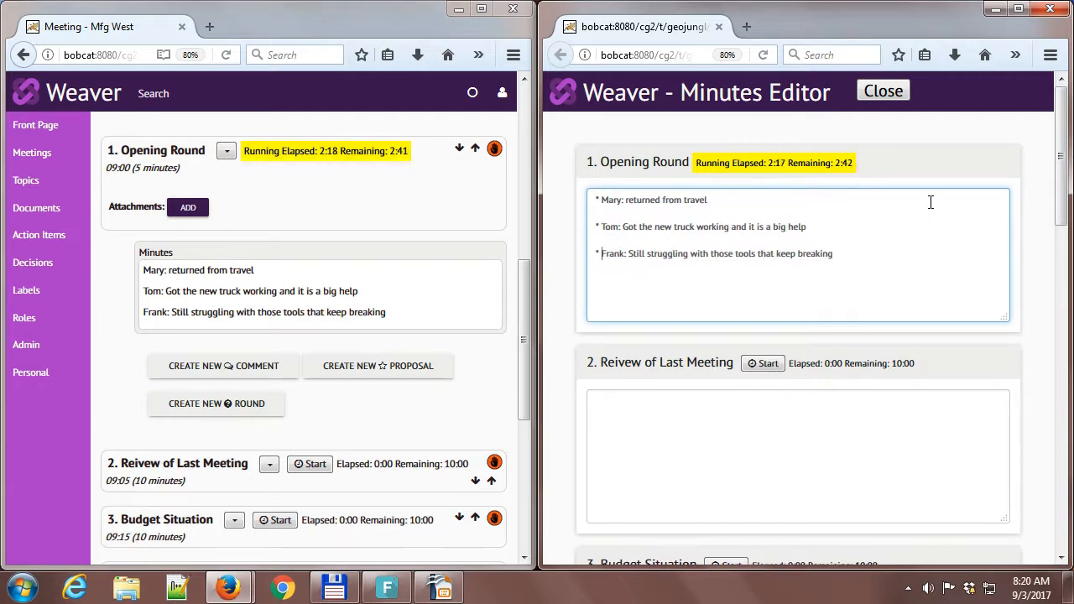
{"action": "left_click", "coordinate": [844, 228]}
Refresh the meeting page and expand the Opening Round again to check the list formatting of its minutes.
{"action": "left_click", "coordinate": [225, 54]}
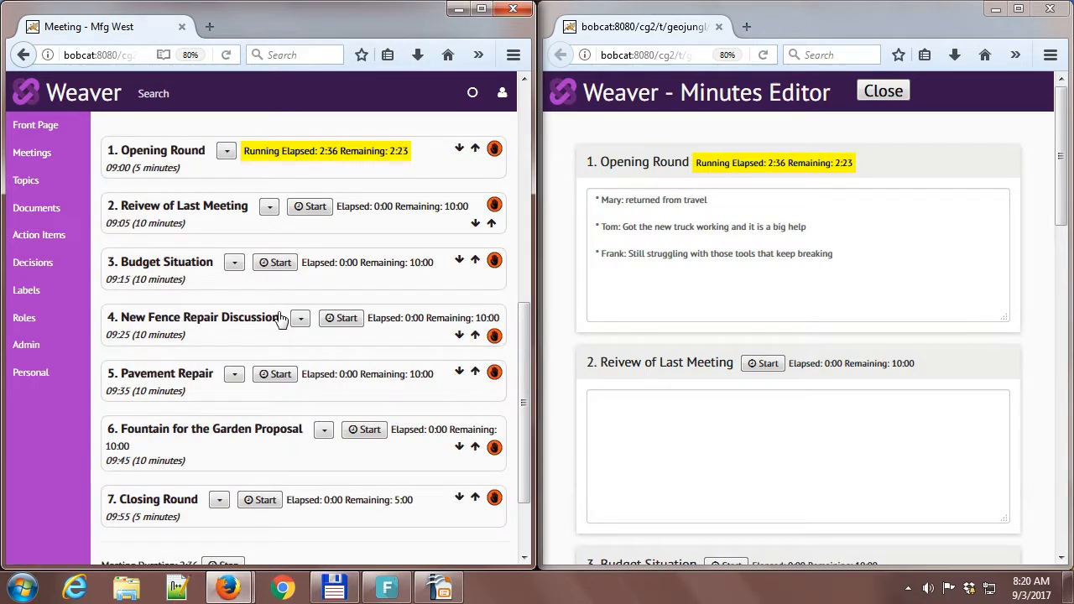
{"action": "left_click", "coordinate": [160, 153]}
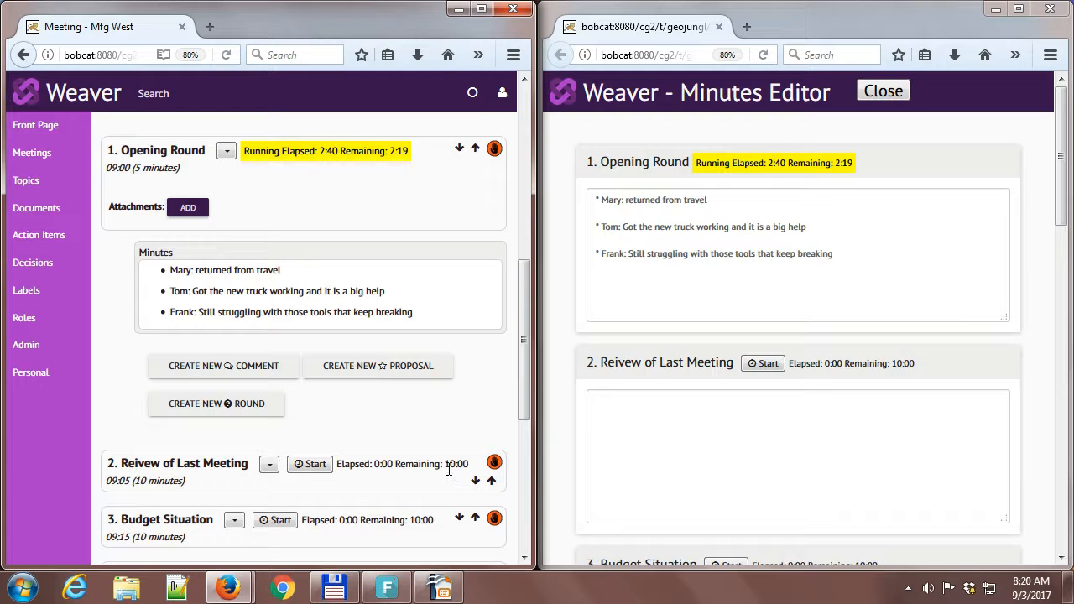
{"action": "left_click", "coordinate": [849, 254]}
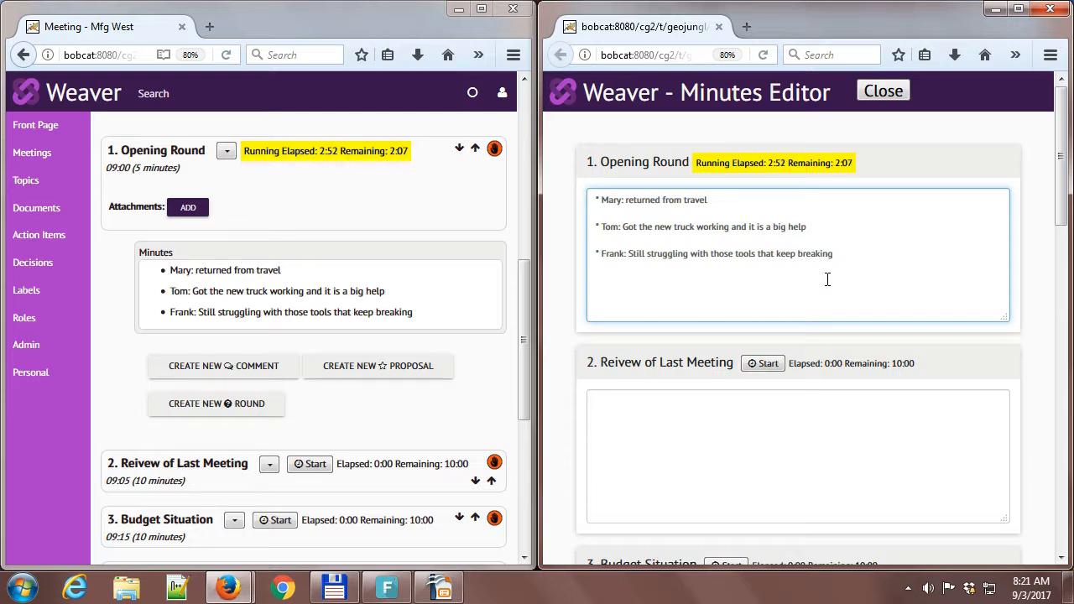
Enter "The minutes were approved by everyone." as minutes for the last-meeting review item and start that item's timer.
{"action": "left_click", "coordinate": [734, 470]}
{"action": "type", "text": "The mi"}
{"action": "type", "text": "nutes were approved by everyone."}
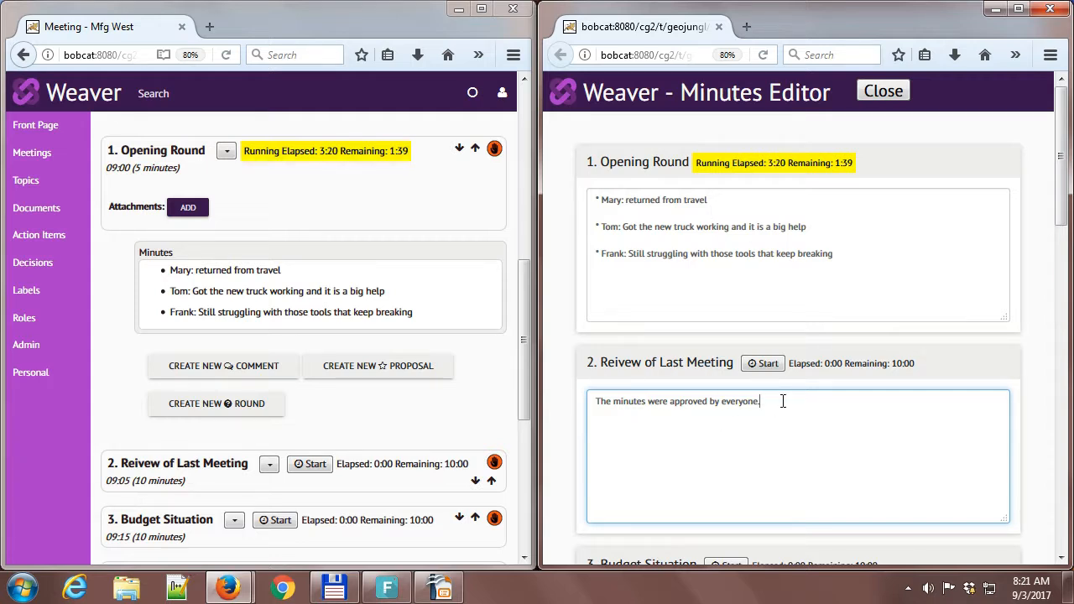
{"action": "left_click", "coordinate": [769, 363]}
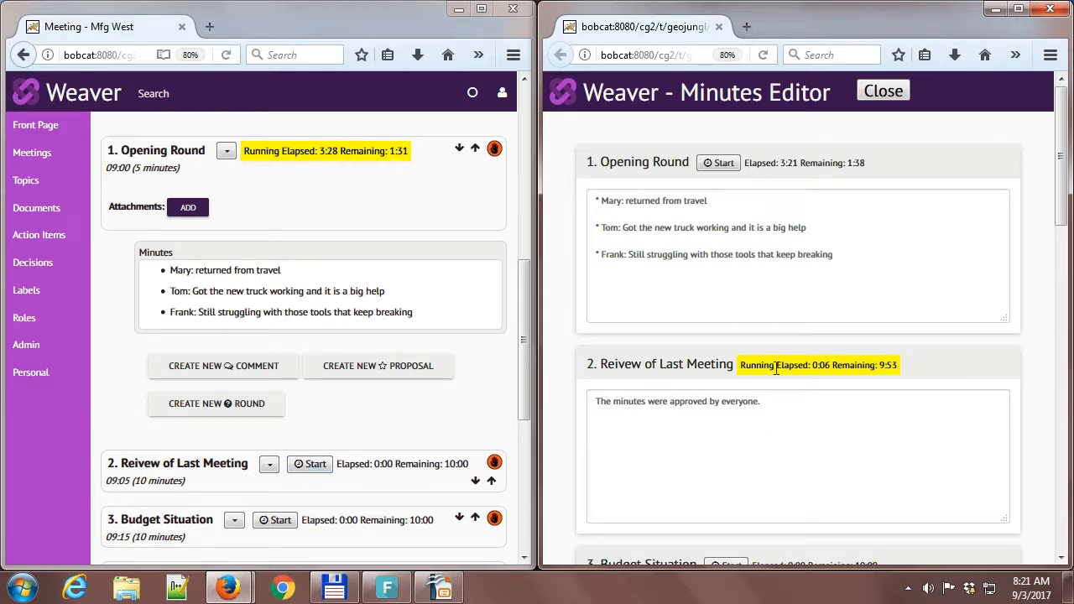
Open the document attachment dialog for the Opening Round and close it without attaching anything.
{"action": "left_click", "coordinate": [524, 336]}
{"action": "mouse_move", "coordinate": [524, 336]}
{"action": "left_mouse_down"}
{"action": "mouse_move", "coordinate": [523, 416]}
{"action": "mouse_move", "coordinate": [533, 344]}
{"action": "left_mouse_up"}
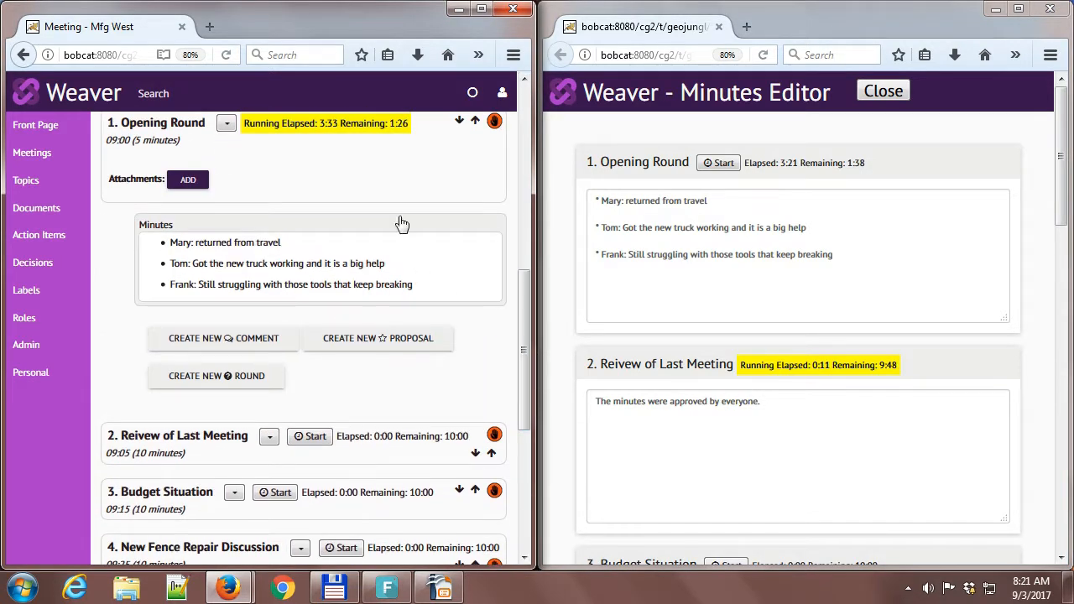
{"action": "left_click", "coordinate": [188, 182]}
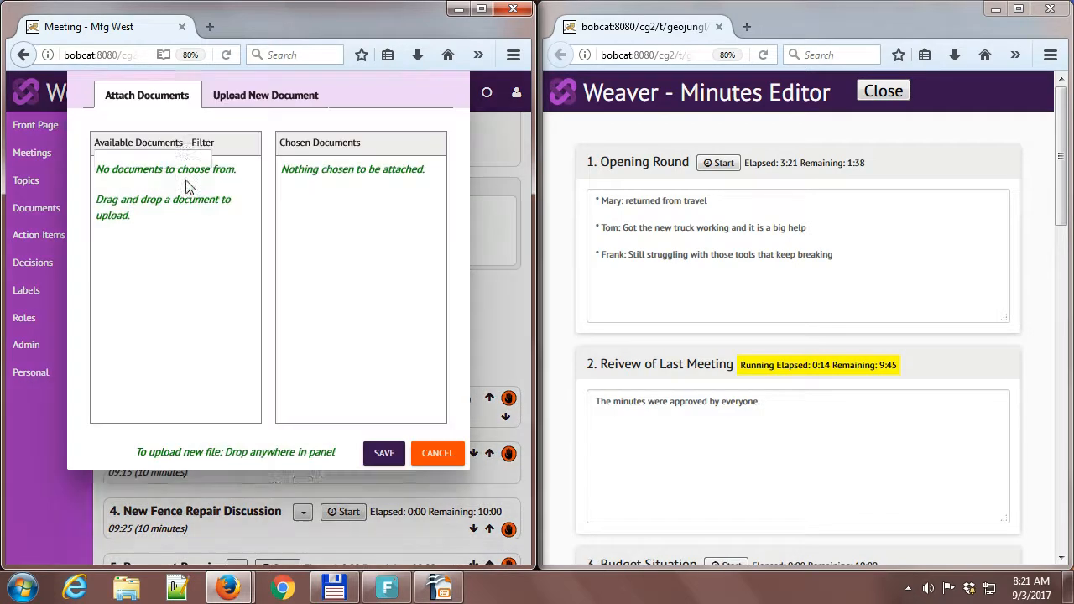
{"action": "left_click", "coordinate": [444, 486]}
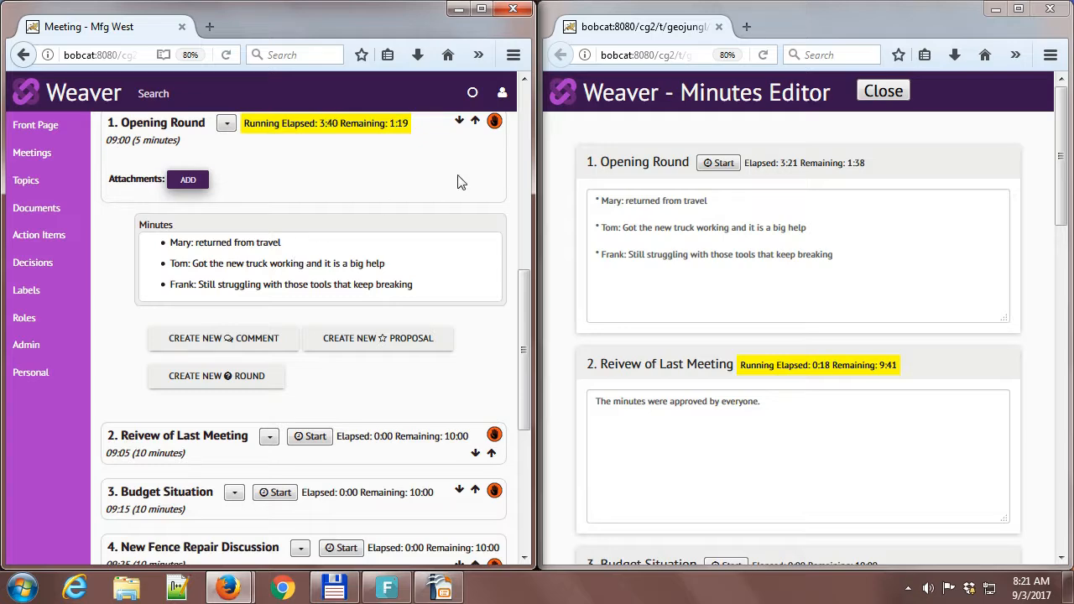
Create the action item "Look into that" for the Opening Round, assigned to the first suggested match for "tom", and flag it red.
{"action": "left_click_drag", "start_coordinate": [515, 305], "coordinate": [515, 253]}
{"action": "left_click", "coordinate": [226, 271]}
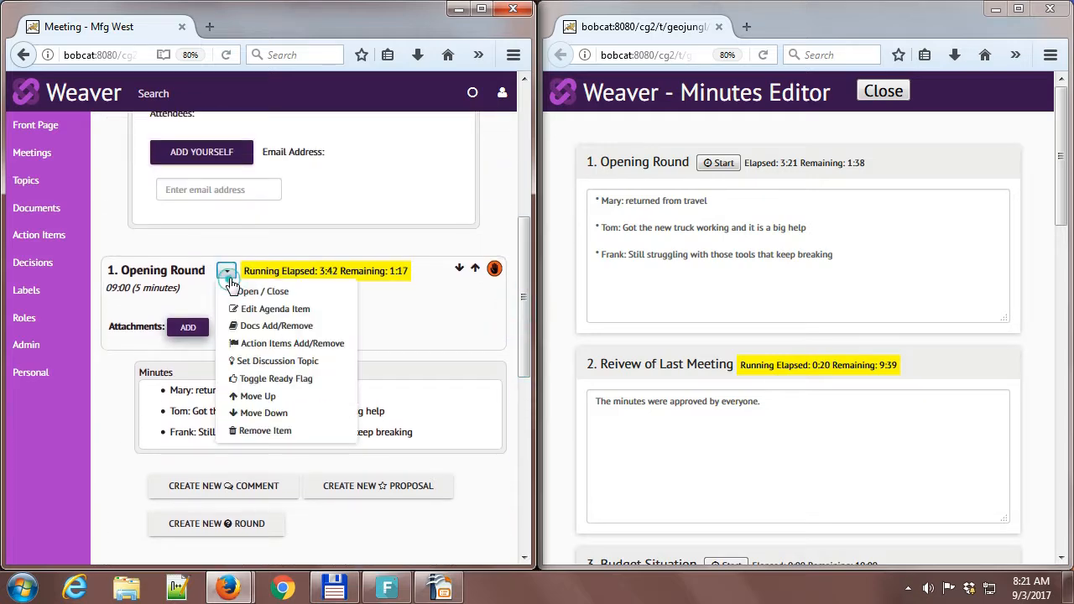
{"action": "left_click", "coordinate": [264, 344]}
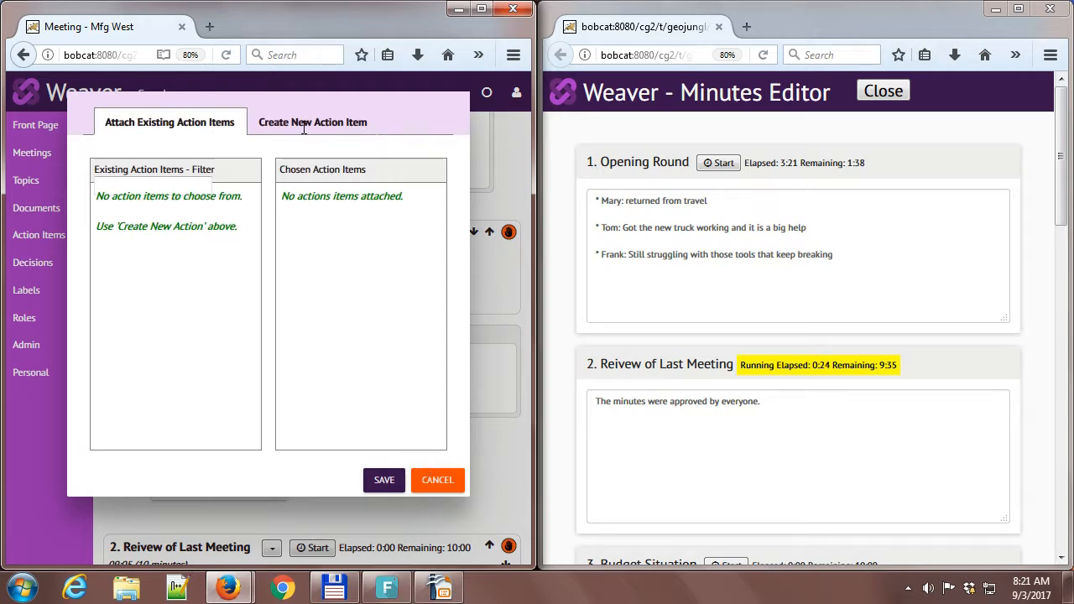
{"action": "left_click", "coordinate": [303, 126]}
{"action": "left_click", "coordinate": [244, 172]}
{"action": "type", "text": "Look into that"}
{"action": "left_click", "coordinate": [232, 193]}
{"action": "type", "text": "tom"}
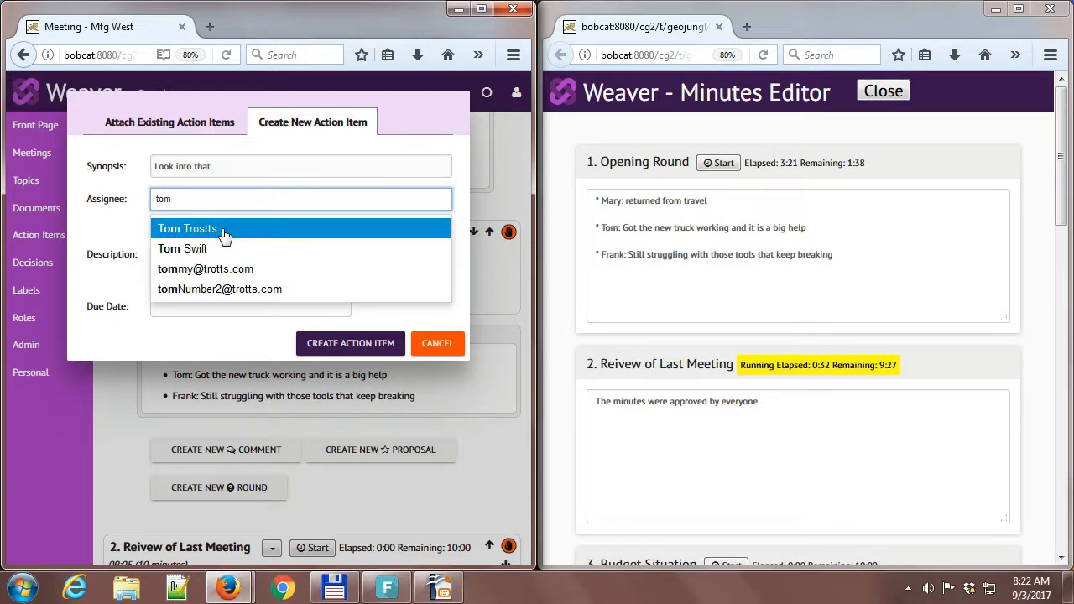
{"action": "left_click", "coordinate": [223, 232]}
{"action": "left_click", "coordinate": [370, 344]}
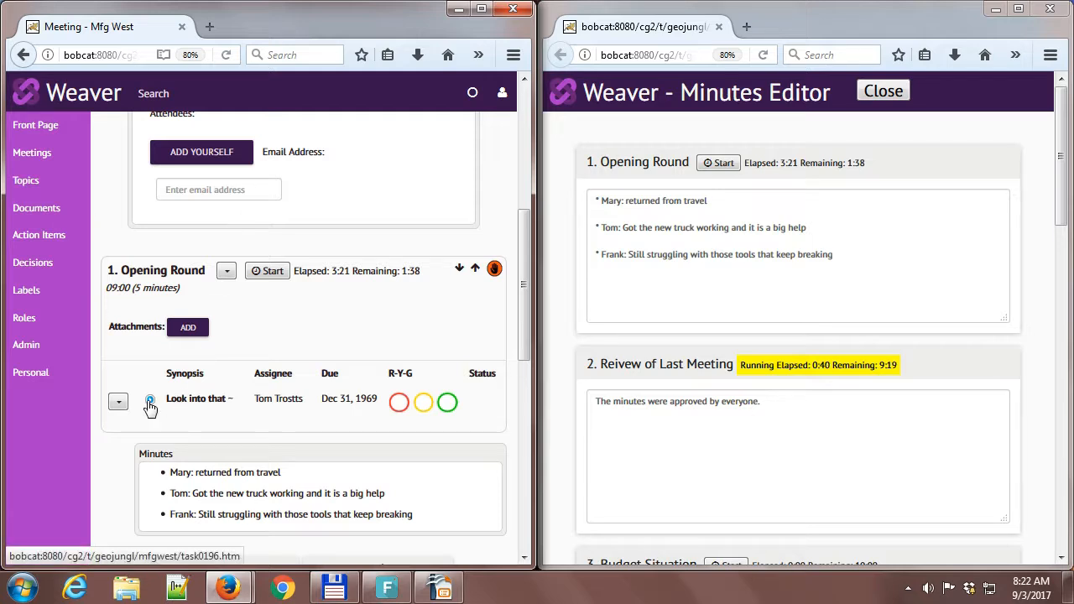
{"action": "left_click", "coordinate": [400, 403]}
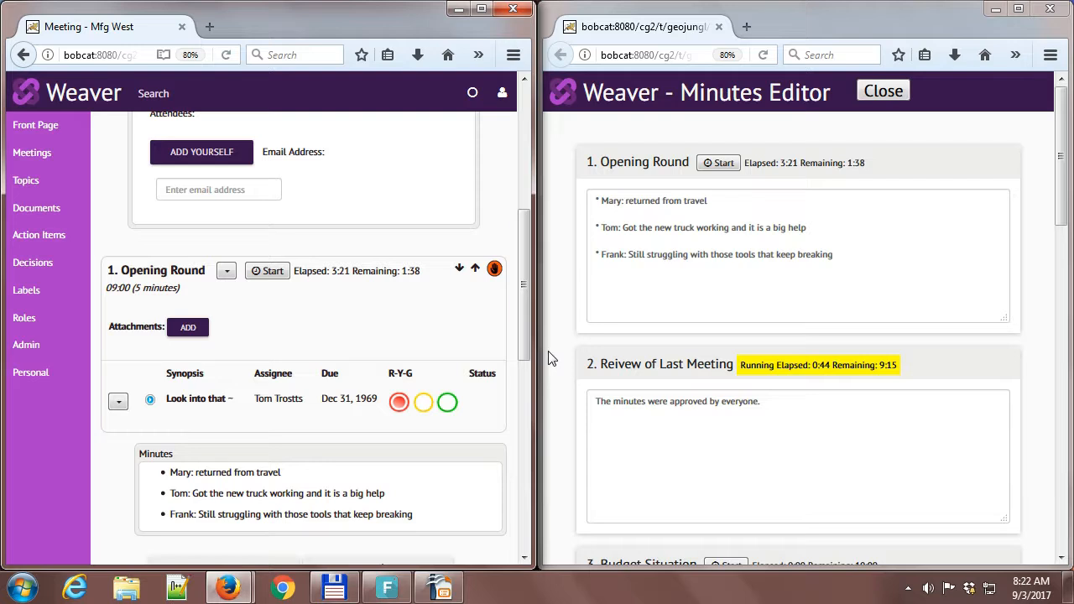
Start the Budget Situation timer and enter "We are about 5% short this month" plus a few lines of filler text as its minutes.
{"action": "left_click", "coordinate": [787, 292]}
{"action": "scroll", "coordinate": [1064, 220], "scroll_direction": "down", "scroll_amount": 5}
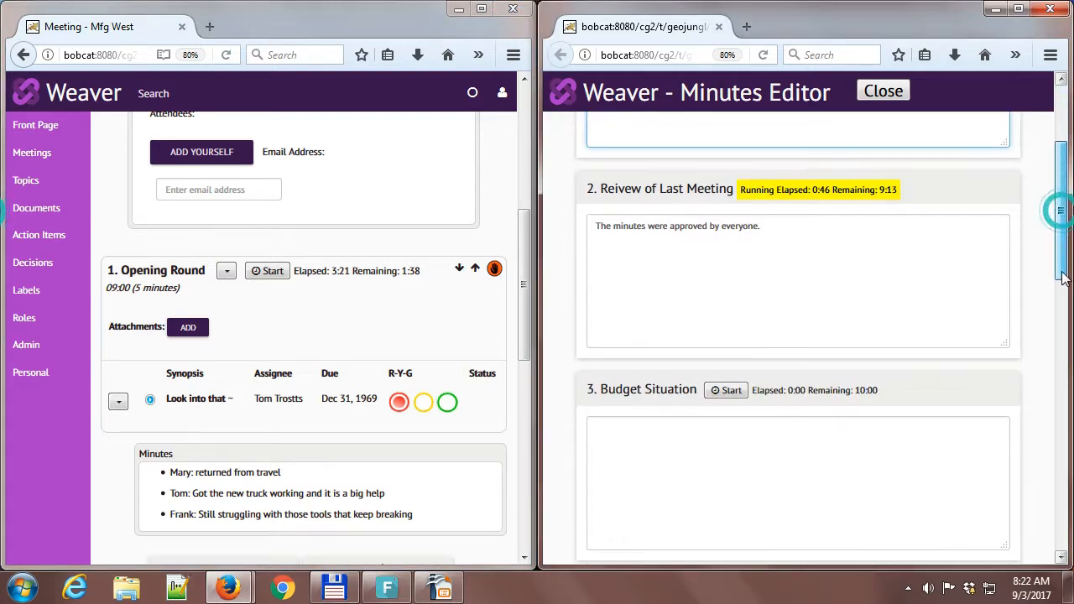
{"action": "left_click", "coordinate": [822, 244]}
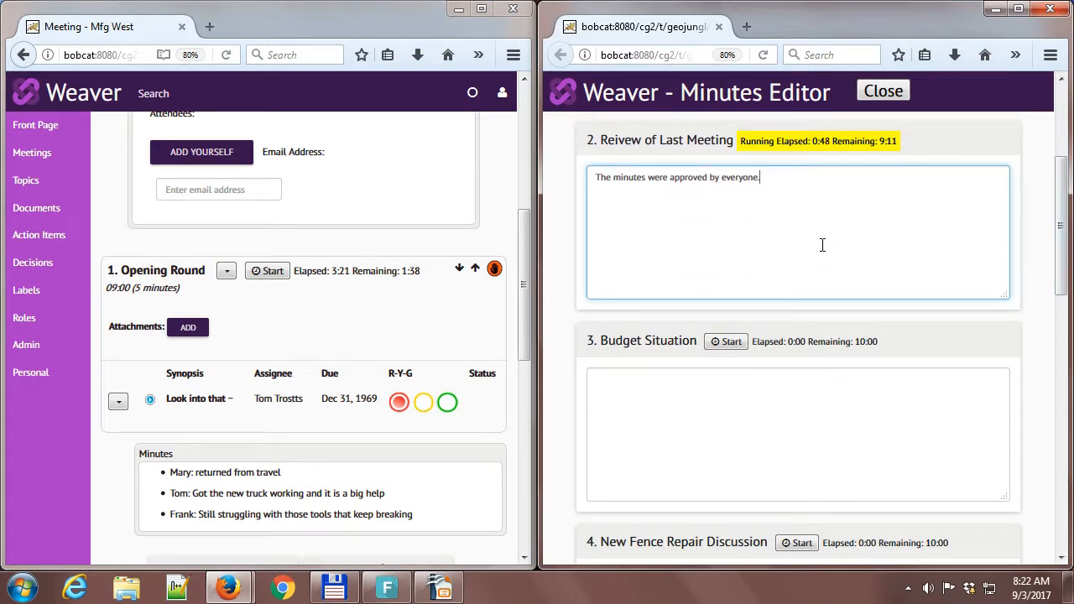
{"action": "left_click", "coordinate": [725, 342]}
{"action": "left_click", "coordinate": [695, 414]}
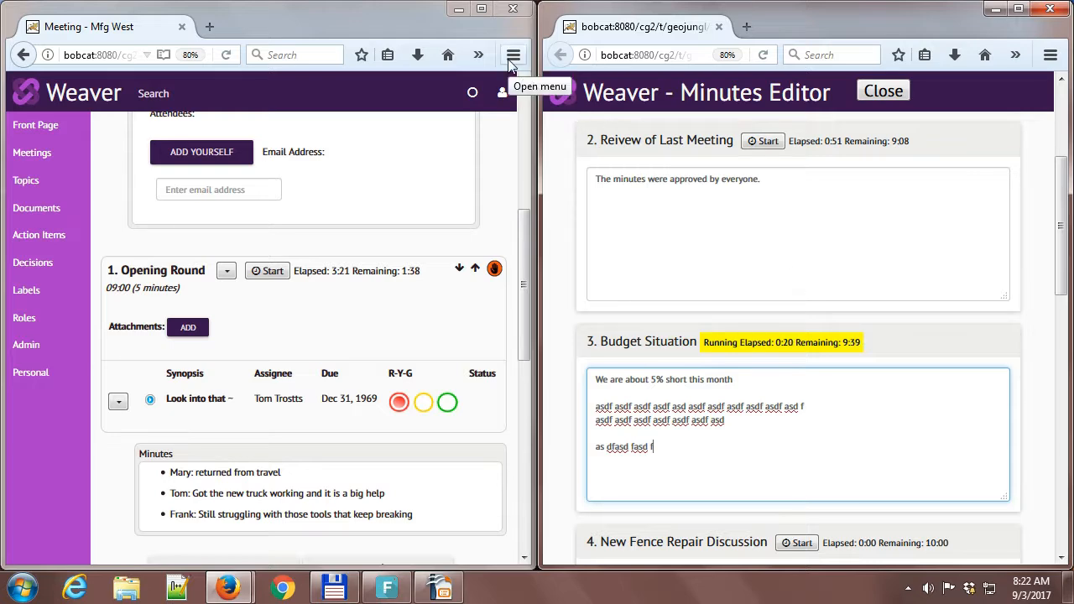
Open a second minutes editor from the Facilities Committee meeting page and bring up its Budget Situation minutes.
{"action": "left_click_drag", "start_coordinate": [530, 248], "coordinate": [531, 118]}
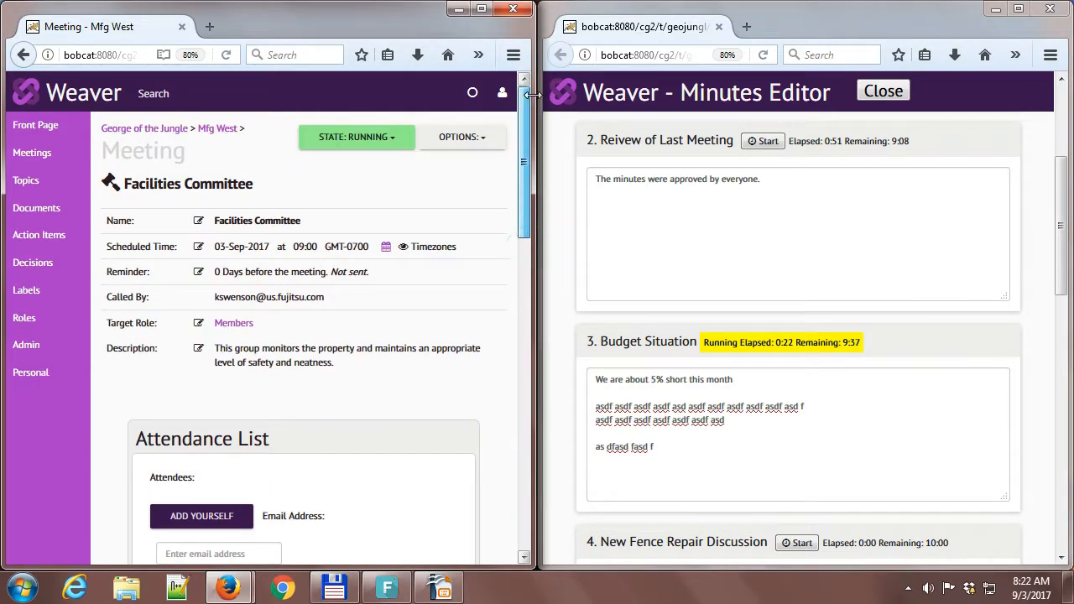
{"action": "left_click", "coordinate": [464, 141]}
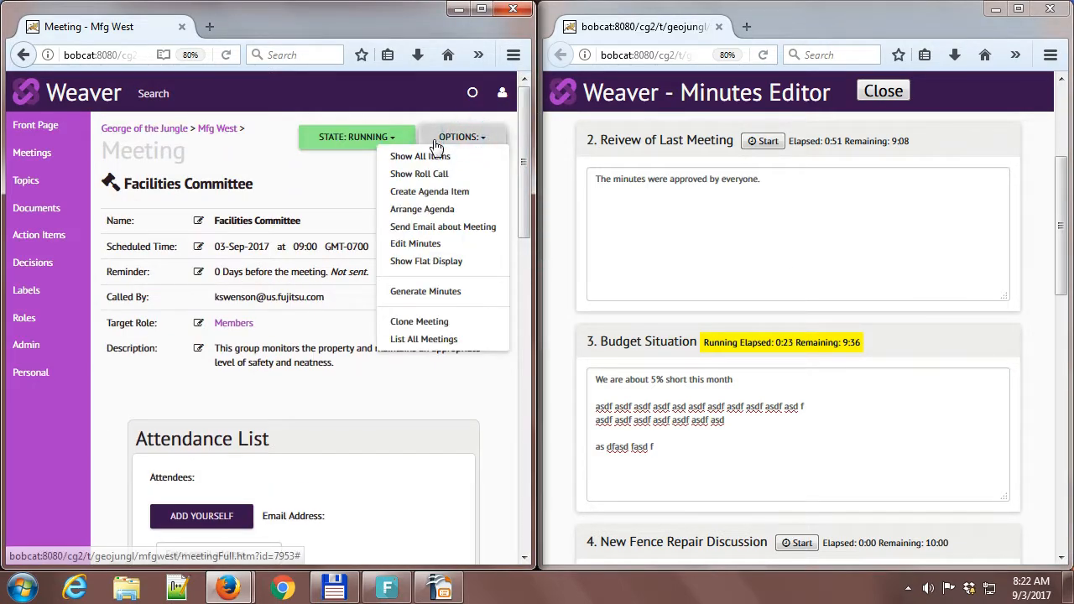
{"action": "left_click", "coordinate": [414, 244]}
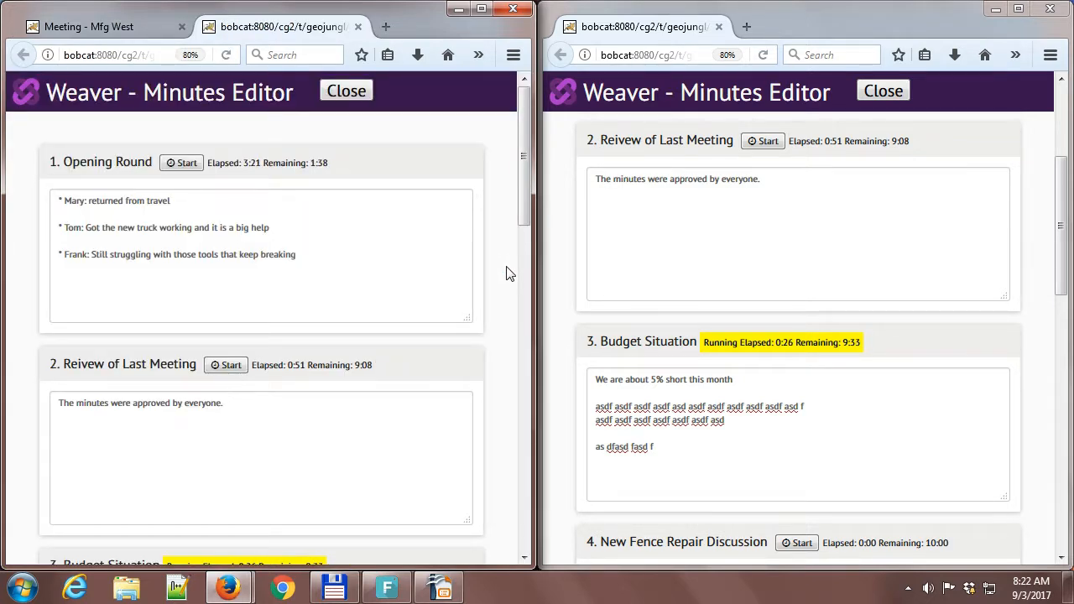
{"action": "left_click_drag", "start_coordinate": [526, 211], "coordinate": [524, 314]}
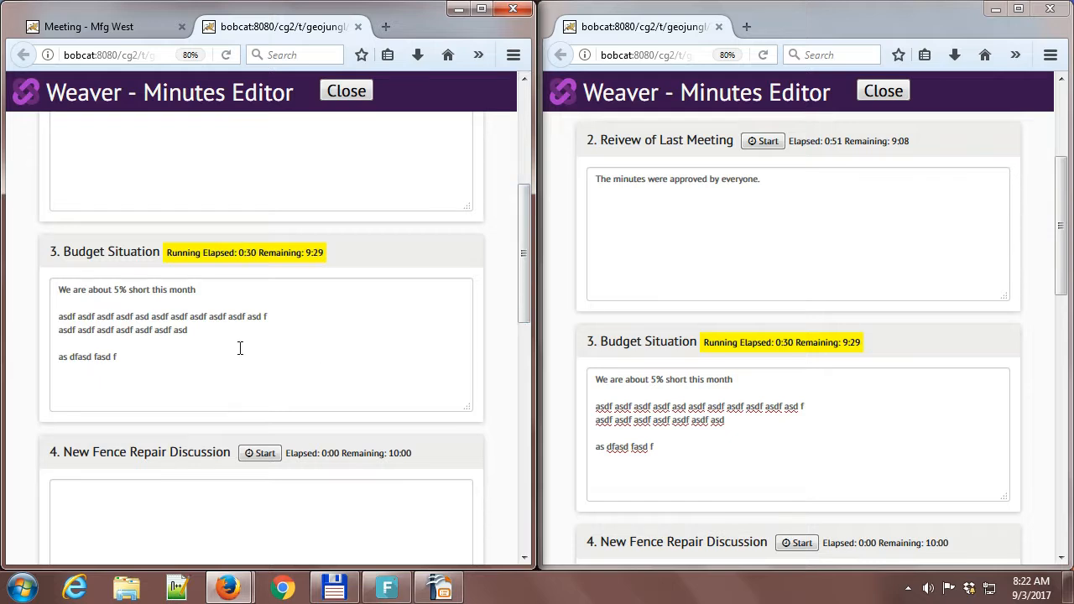
Insert a separate paragraph "XXXXXX" after the second filler line of the Budget Situation minutes in the second editor.
{"action": "left_click", "coordinate": [217, 329]}
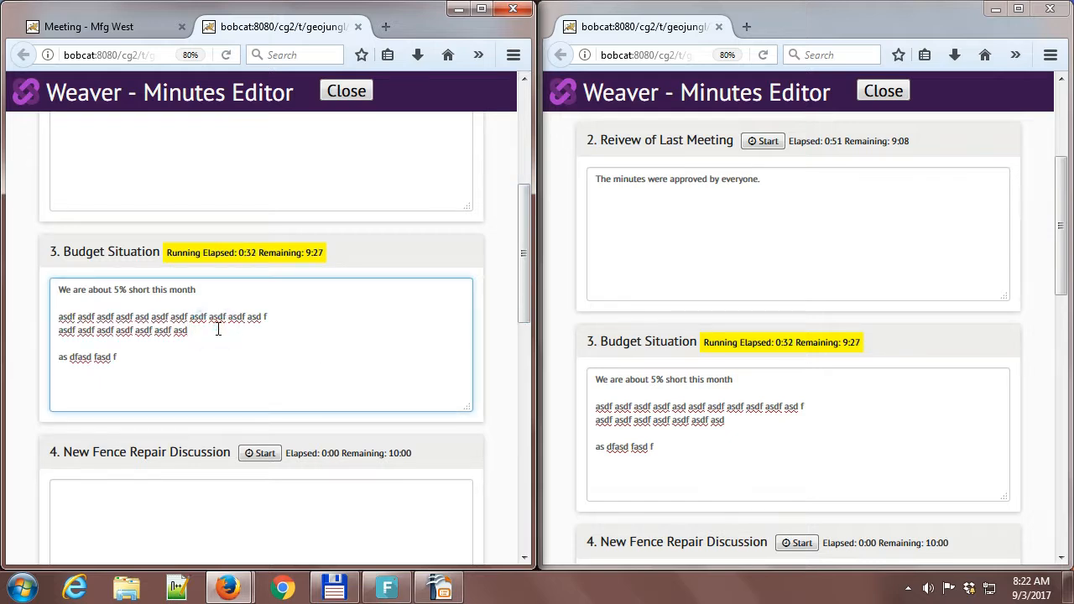
{"action": "key", "text": "Return"}
{"action": "key", "text": "Return"}
{"action": "type", "text": "xxxxxx"}
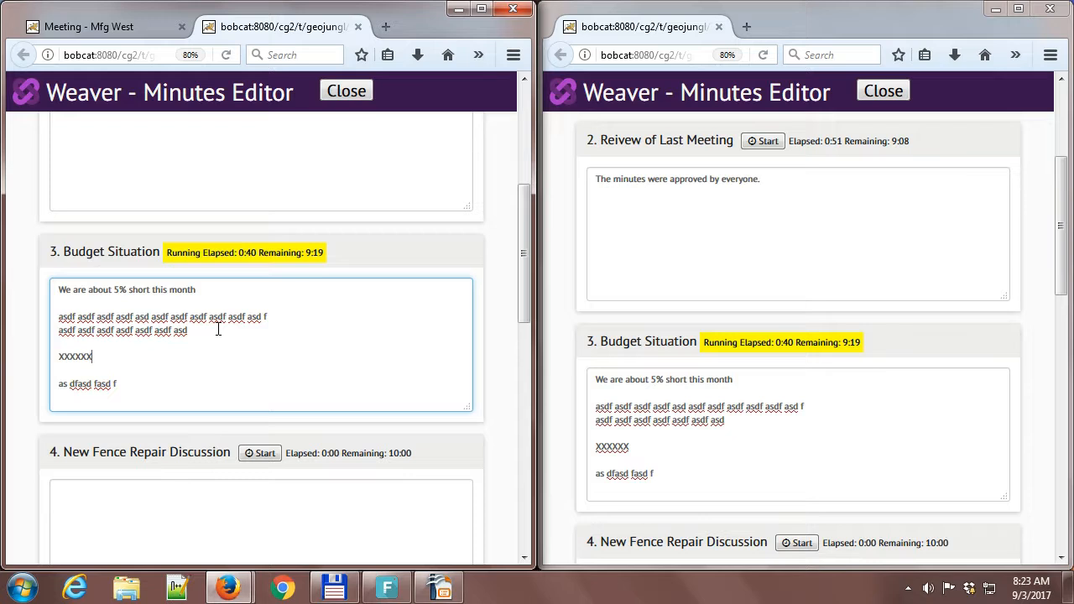
Add the paragraph "I didn't think the notes were complete enough" to the last-meeting review minutes, checking that the other editor picks it up.
{"action": "left_click", "coordinate": [776, 189]}
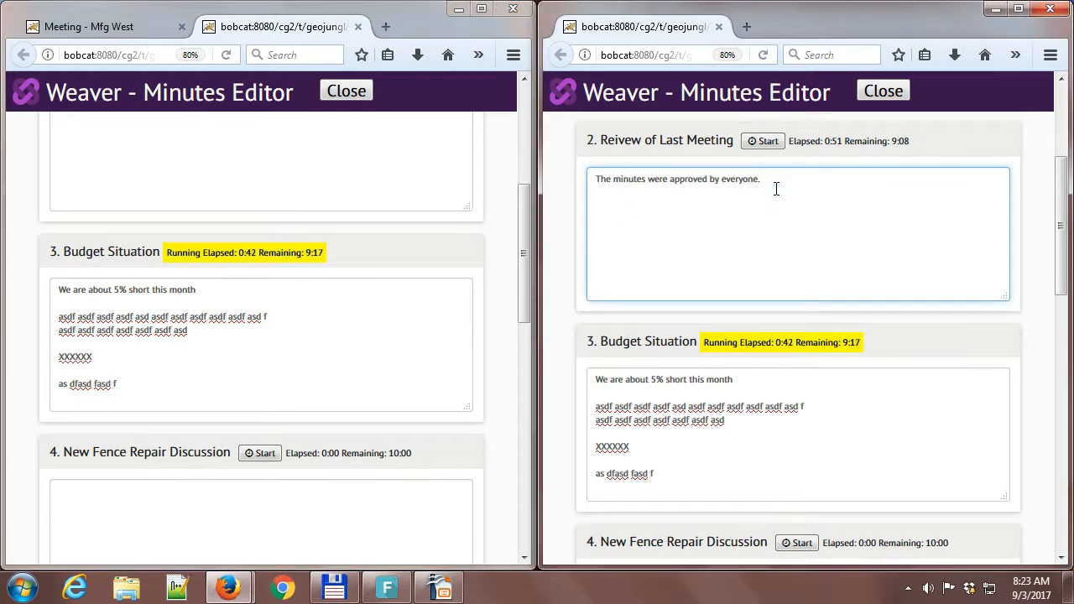
{"action": "key", "text": "Return"}
{"action": "key", "text": "Return"}
{"action": "type", "text": "I didn't"}
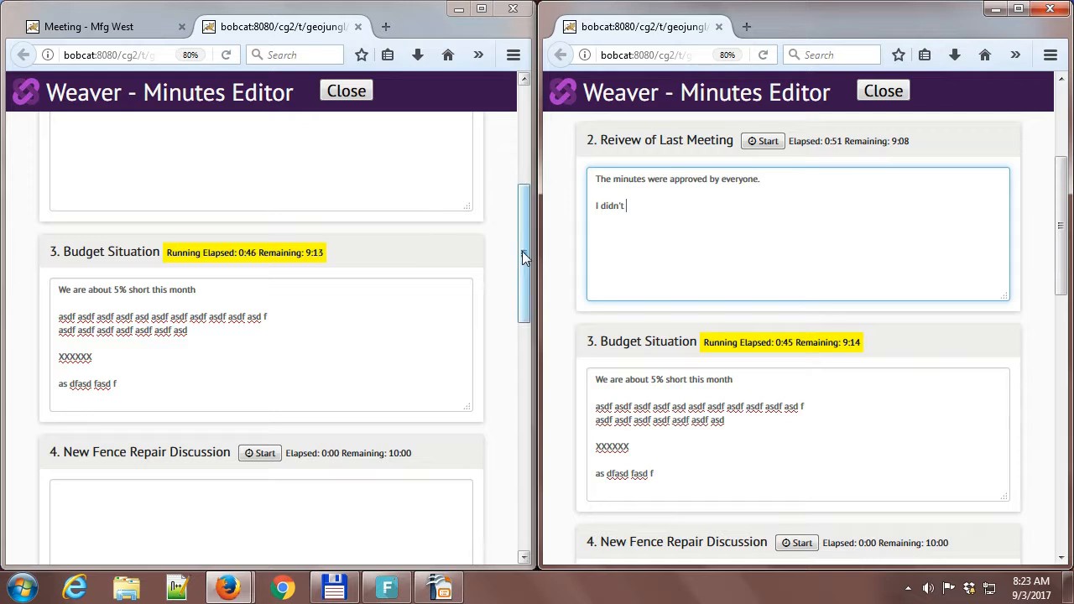
{"action": "left_click_drag", "start_coordinate": [524, 257], "coordinate": [524, 201]}
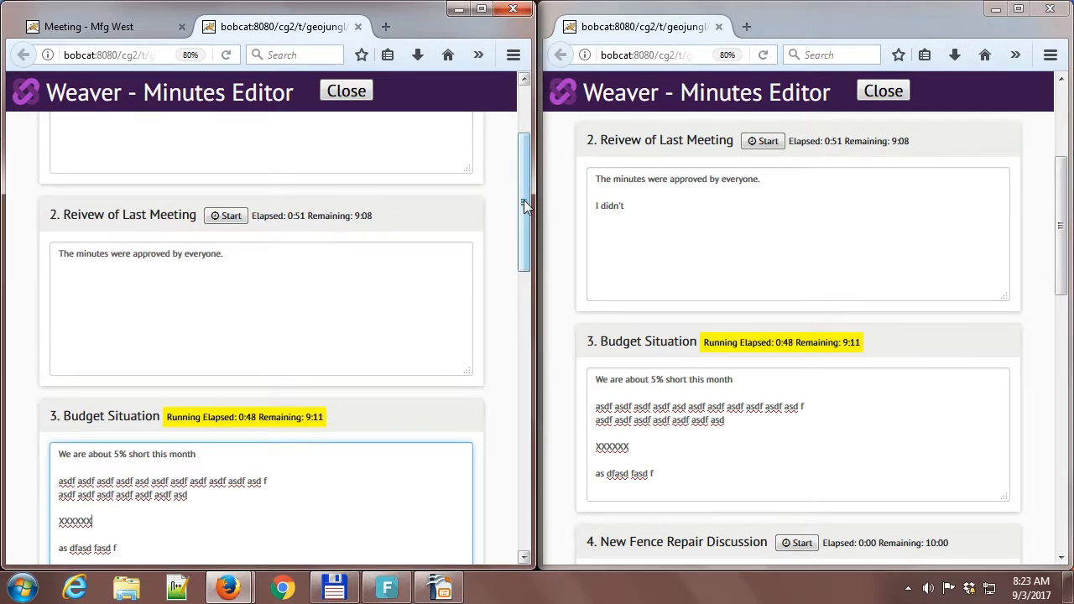
{"action": "left_click", "coordinate": [660, 209]}
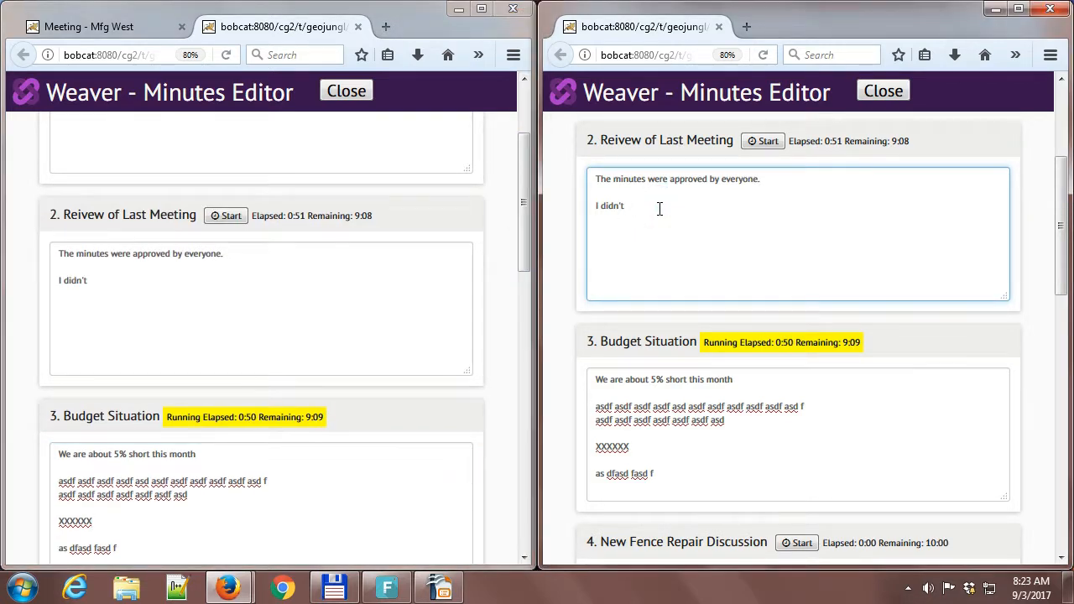
{"action": "type", "text": "think the notes were complete enough"}
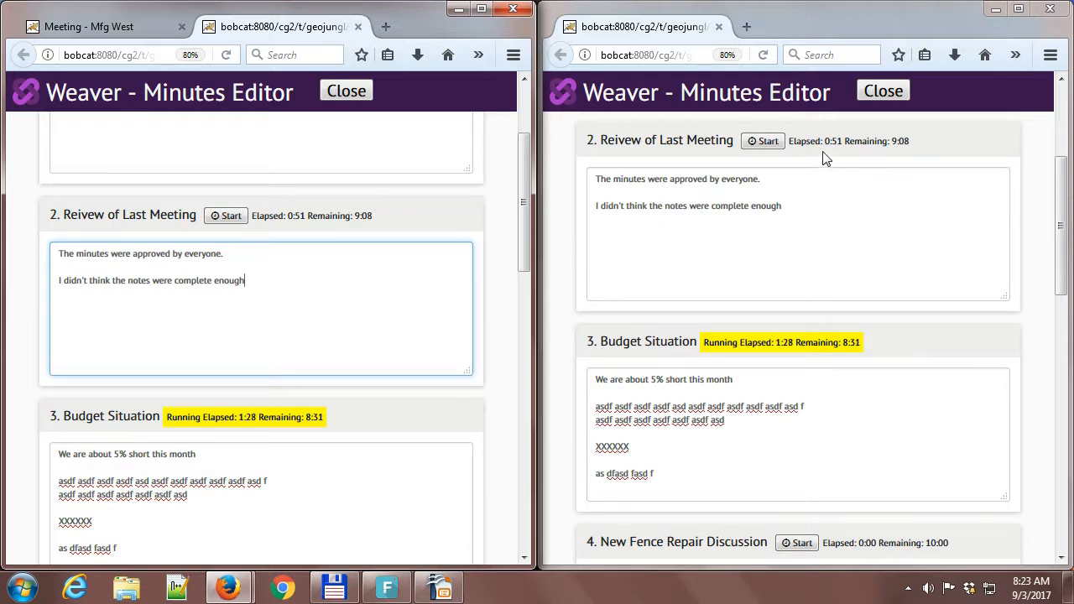
Switch the running timer from the Budget Situation back to the Opening Round.
{"action": "left_click_drag", "start_coordinate": [1063, 285], "coordinate": [1063, 214]}
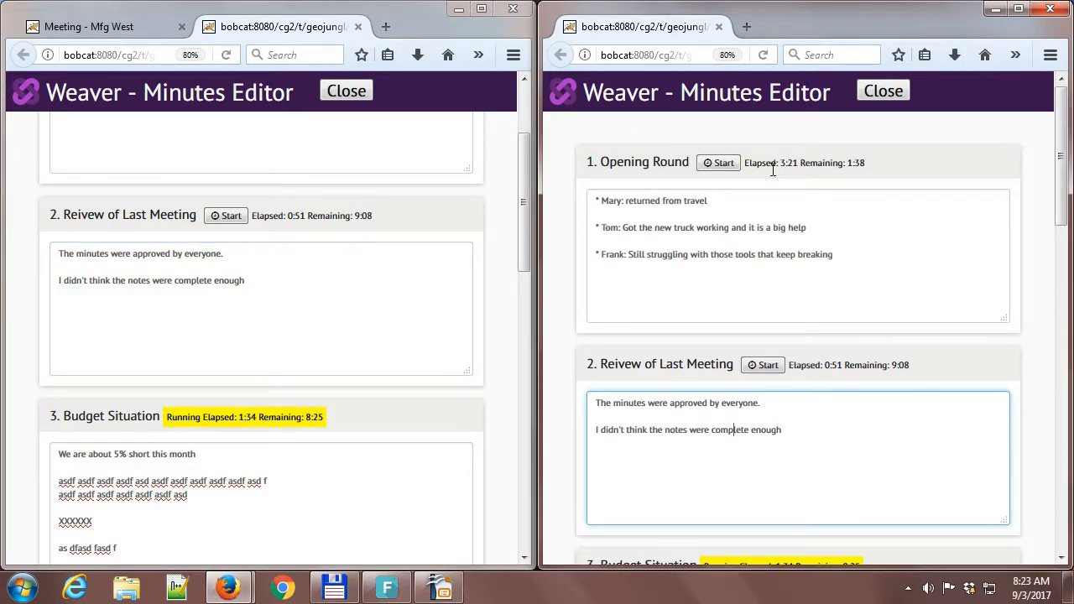
{"action": "left_click", "coordinate": [716, 157]}
{"action": "left_click", "coordinate": [719, 162]}
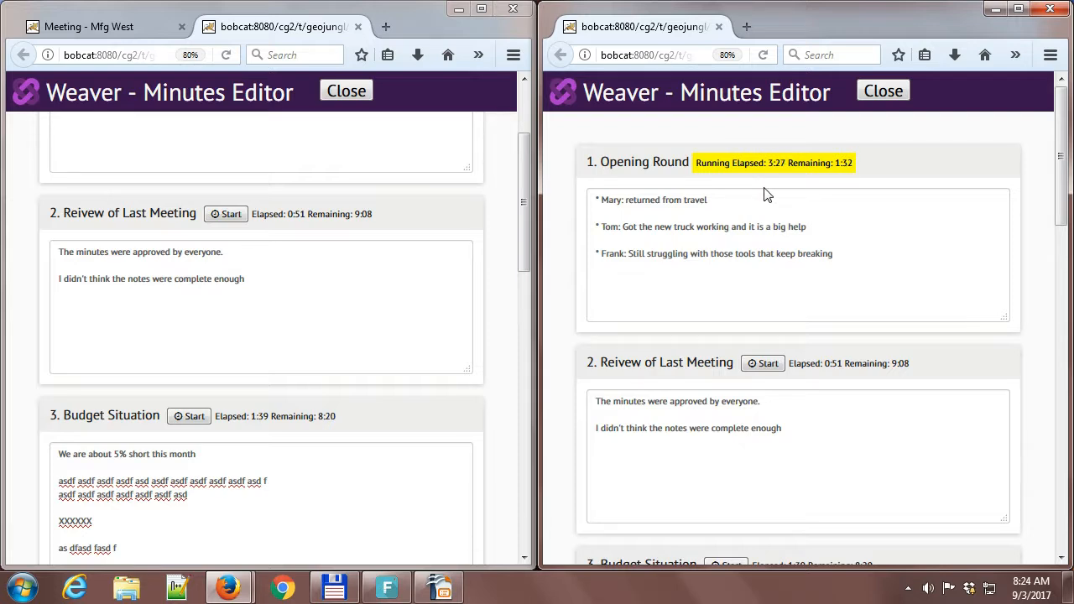
Stop the meeting timer and restart timing on the Opening Round.
{"action": "left_click_drag", "start_coordinate": [1061, 191], "coordinate": [1056, 570]}
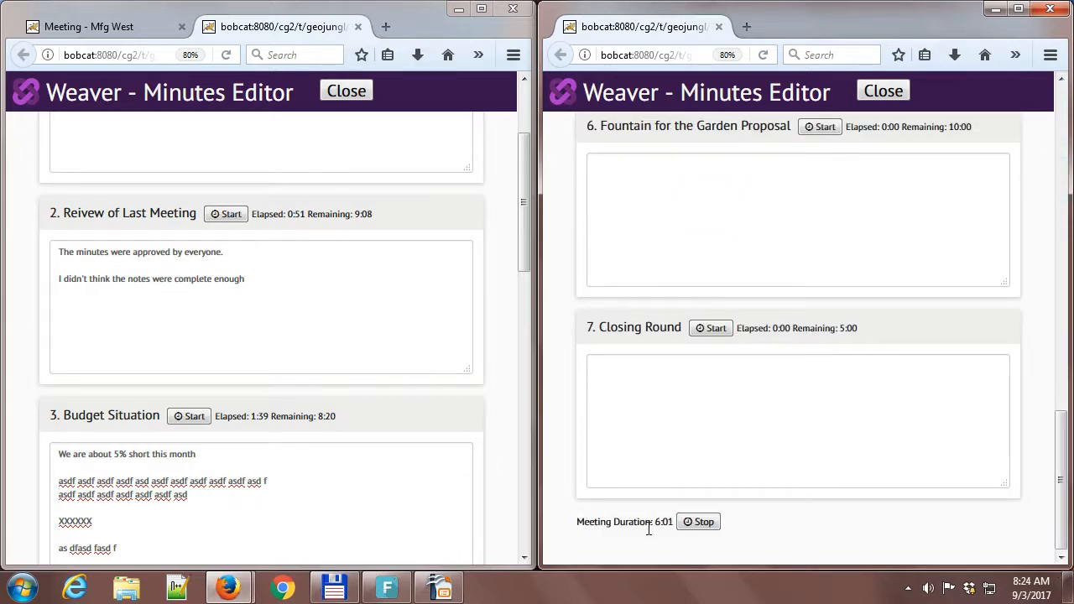
{"action": "left_click", "coordinate": [699, 522]}
{"action": "left_click_drag", "start_coordinate": [1061, 478], "coordinate": [1063, 96]}
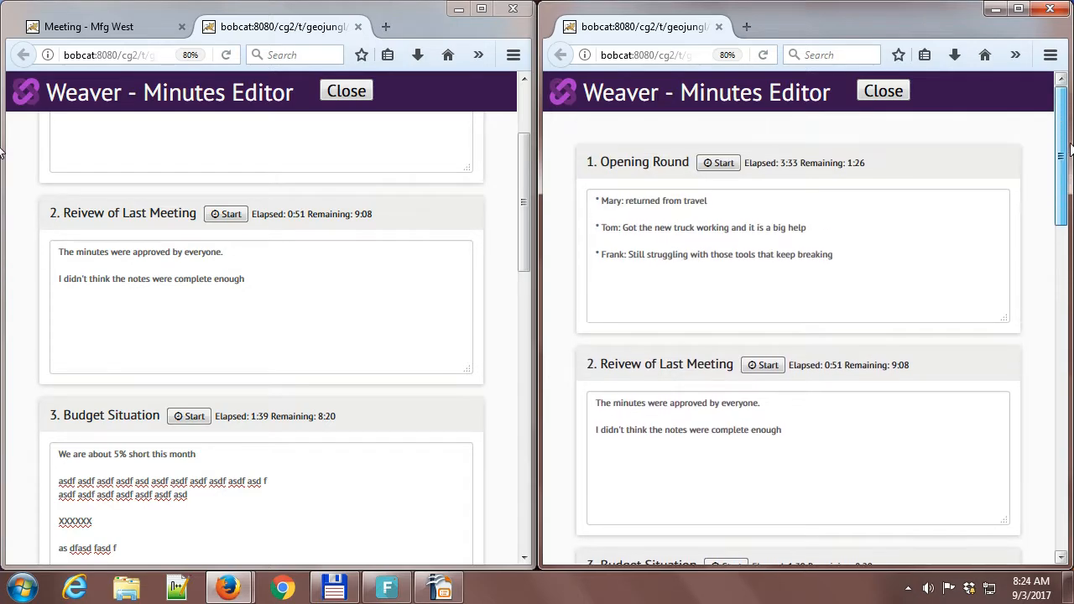
{"action": "left_click", "coordinate": [719, 163]}
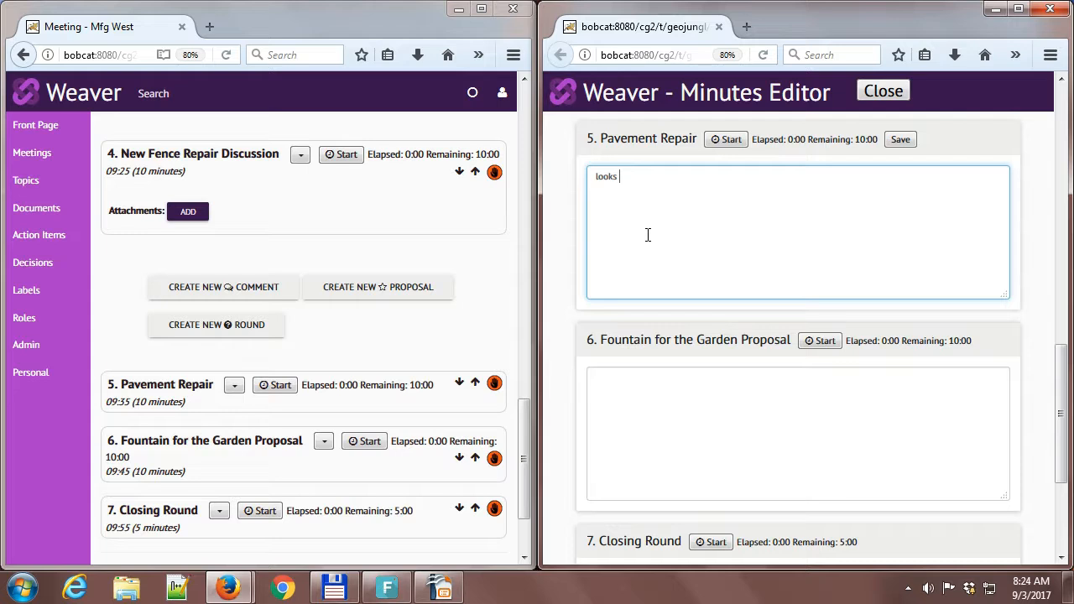
Enter "No, we don't need this at that time" as minutes for the Fountain for the Garden Proposal.
{"action": "left_click", "coordinate": [672, 424]}
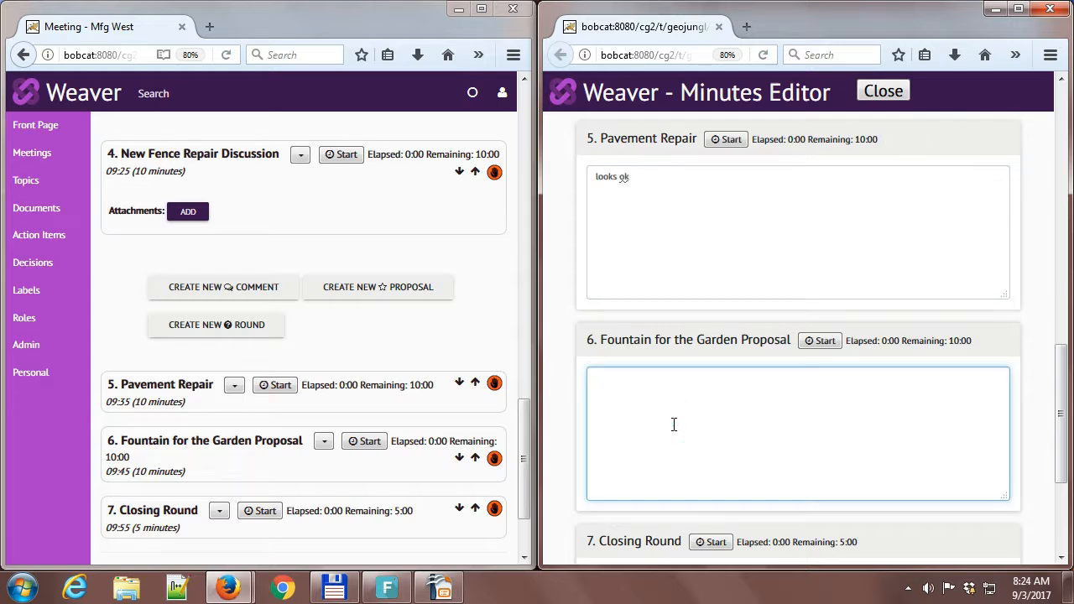
{"action": "type", "text": "No, we "}
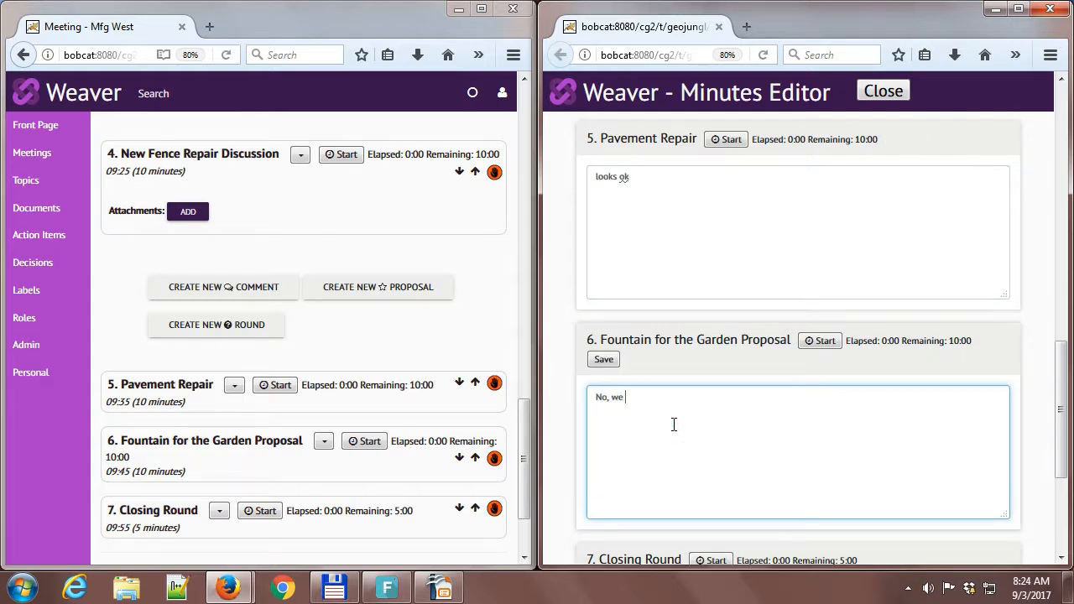
{"action": "type", "text": "don't need this "}
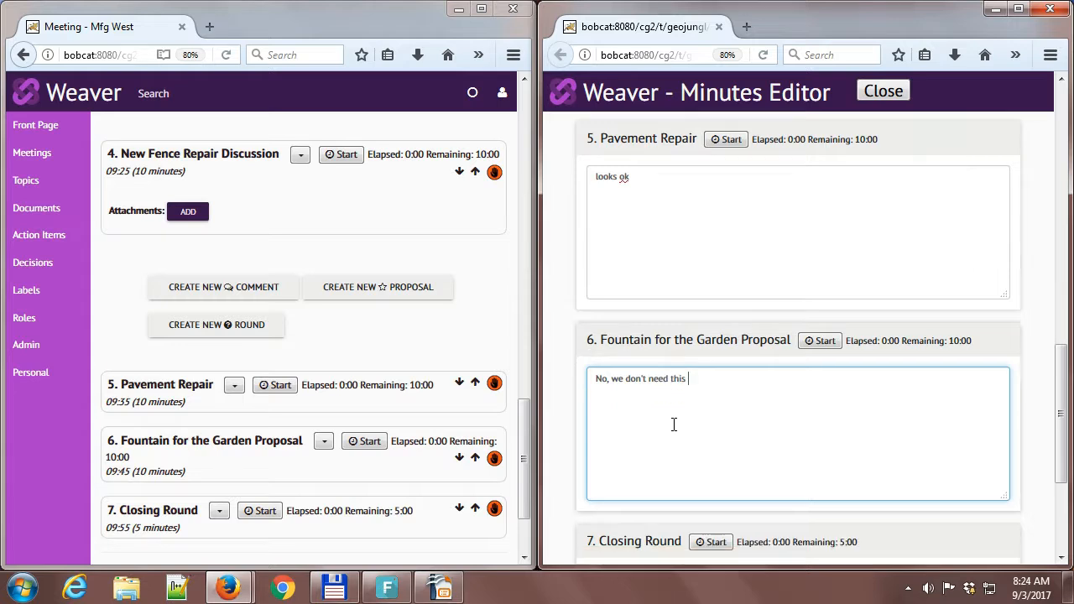
{"action": "type", "text": "at that time"}
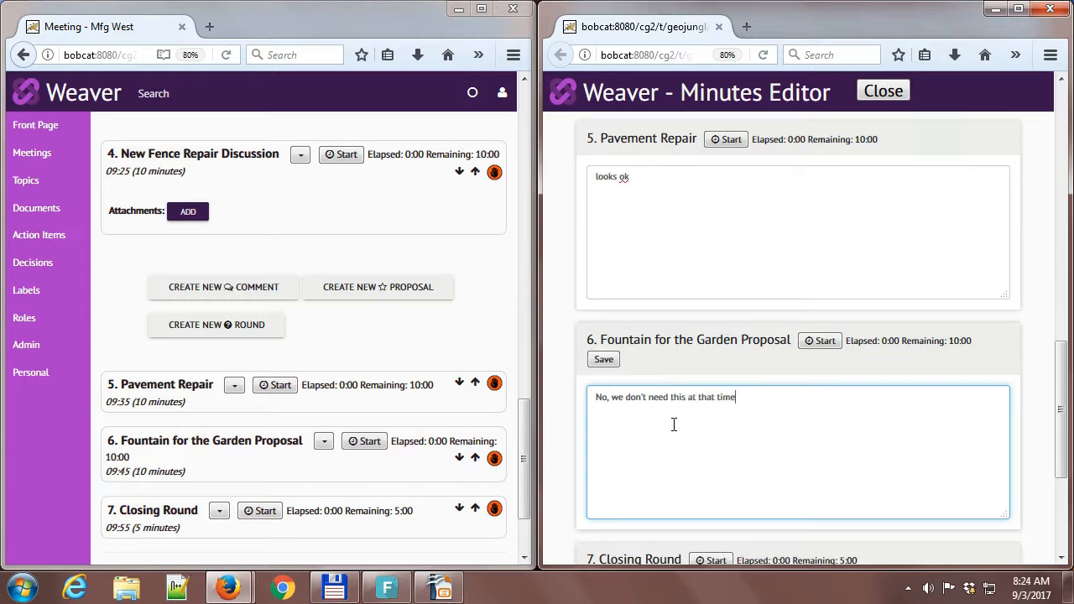
Enter "all done" as minutes for the Closing Round.
{"action": "left_click_drag", "start_coordinate": [1062, 379], "coordinate": [1057, 451]}
{"action": "left_click", "coordinate": [808, 432]}
{"action": "type", "text": "al"}
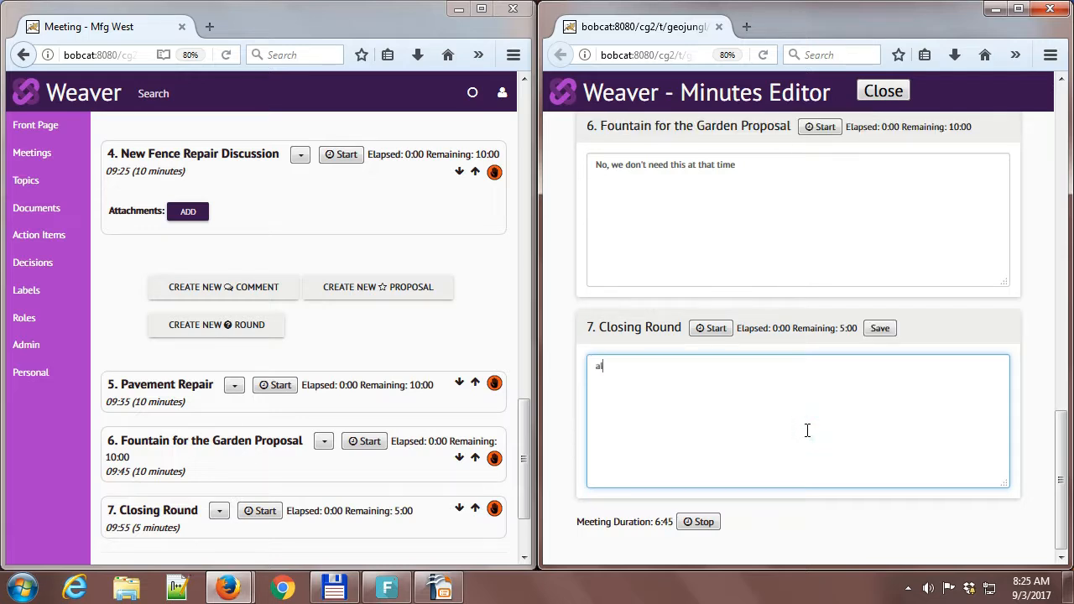
{"action": "type", "text": "l done"}
{"action": "left_click", "coordinate": [522, 456]}
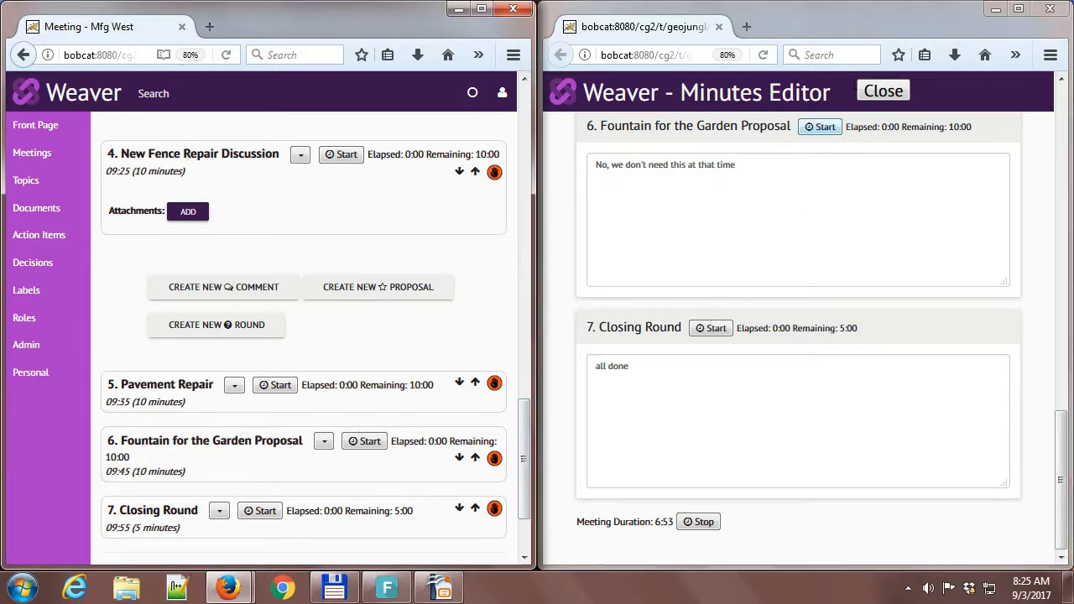
Close the minutes editor window and set the Facilities Committee meeting's state to completed.
{"action": "left_click", "coordinate": [1051, 10]}
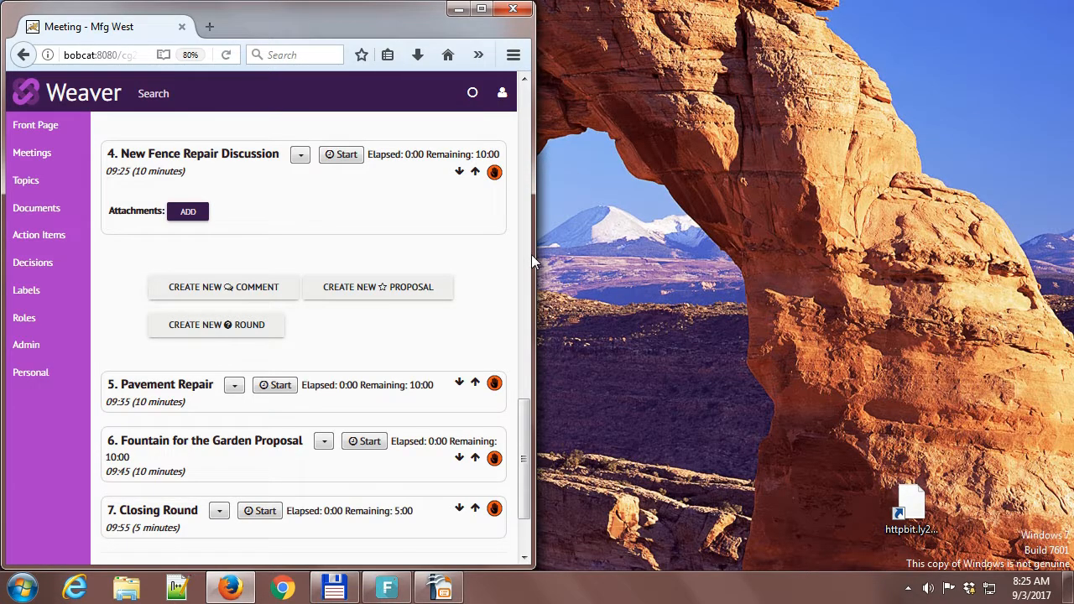
{"action": "left_click_drag", "start_coordinate": [529, 428], "coordinate": [542, 74]}
{"action": "left_click", "coordinate": [351, 140]}
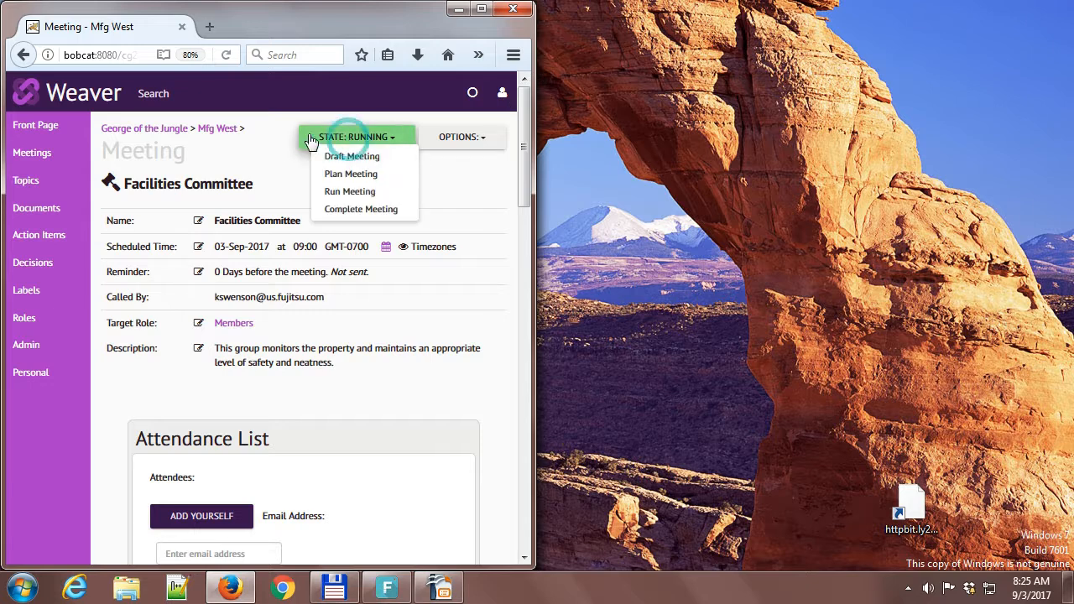
{"action": "left_click", "coordinate": [350, 211]}
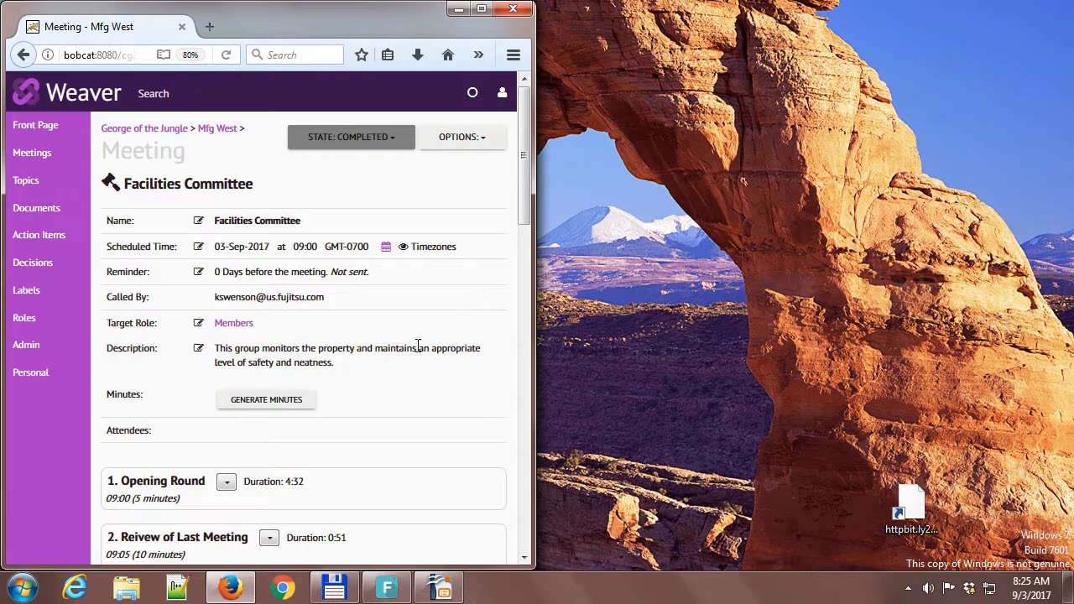
Generate the meeting minutes and open the resulting draft for viewing.
{"action": "left_click", "coordinate": [273, 402]}
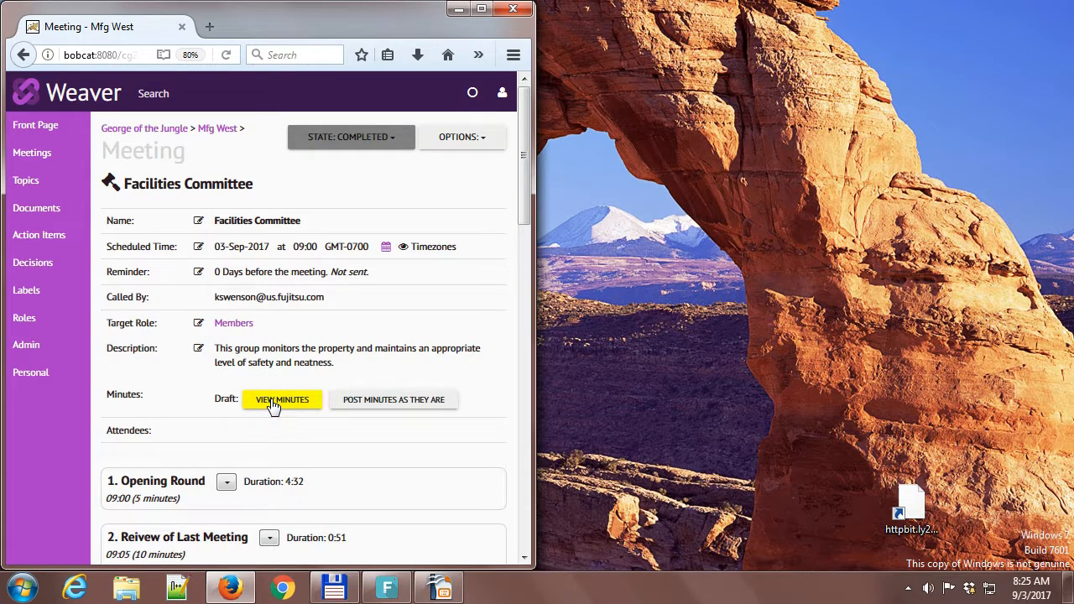
{"action": "left_click", "coordinate": [272, 401]}
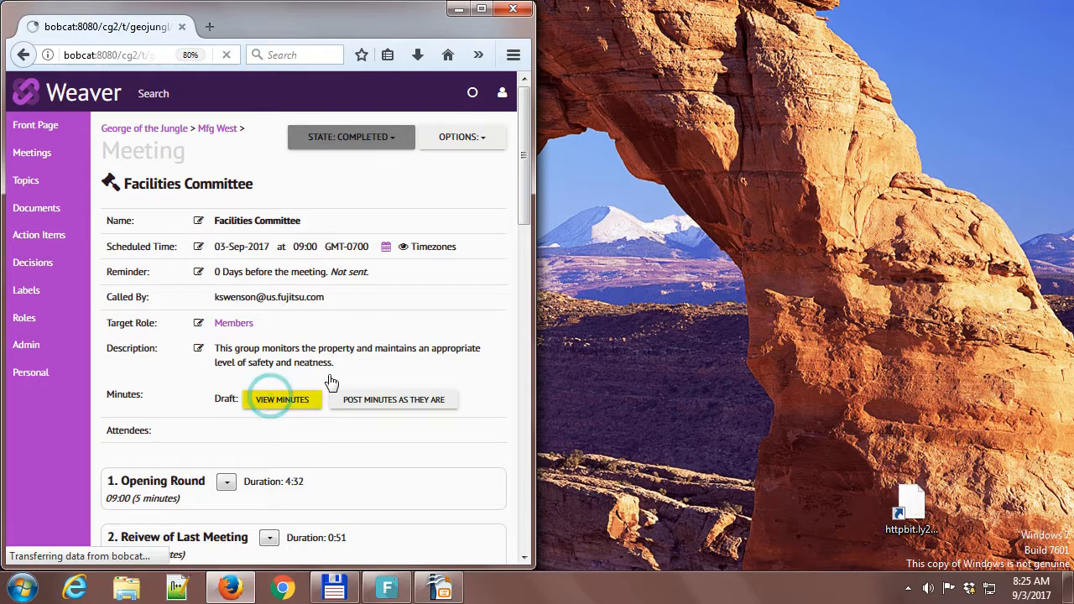
Open the draft Facilities Committee minutes topic for editing and widen the browser window.
{"action": "left_click_drag", "start_coordinate": [520, 181], "coordinate": [515, 305]}
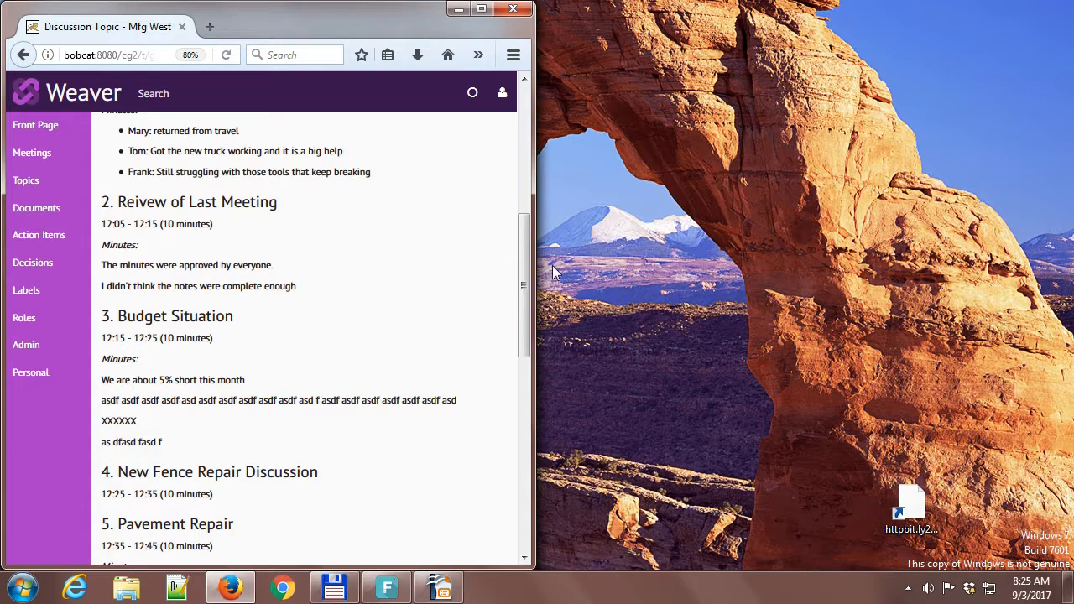
{"action": "left_click_drag", "start_coordinate": [528, 270], "coordinate": [518, 144]}
{"action": "left_click", "coordinate": [468, 139]}
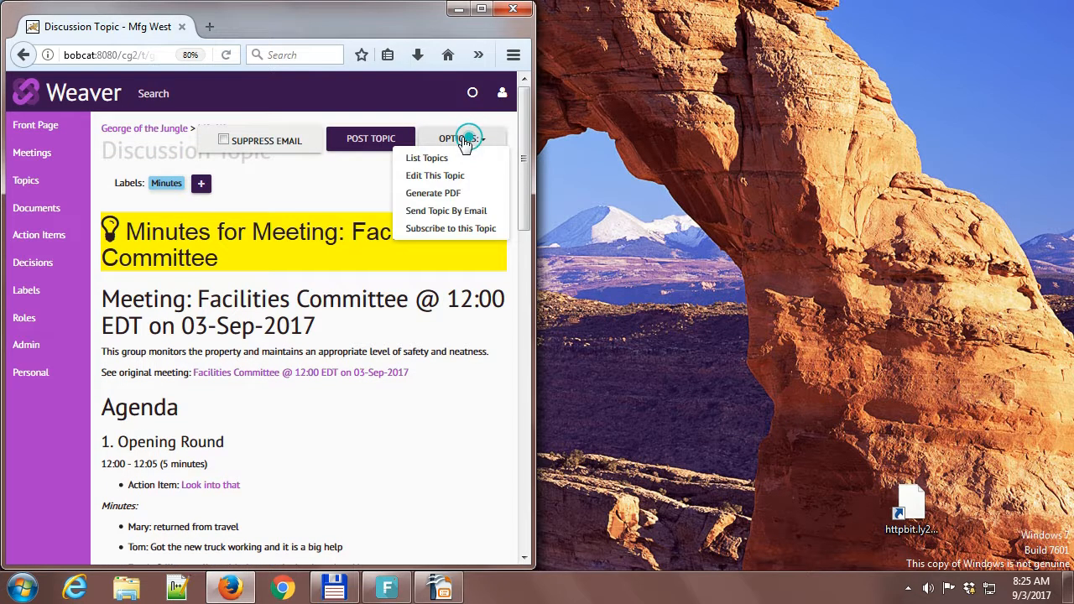
{"action": "left_click", "coordinate": [424, 176]}
{"action": "left_click_drag", "start_coordinate": [521, 196], "coordinate": [525, 300]}
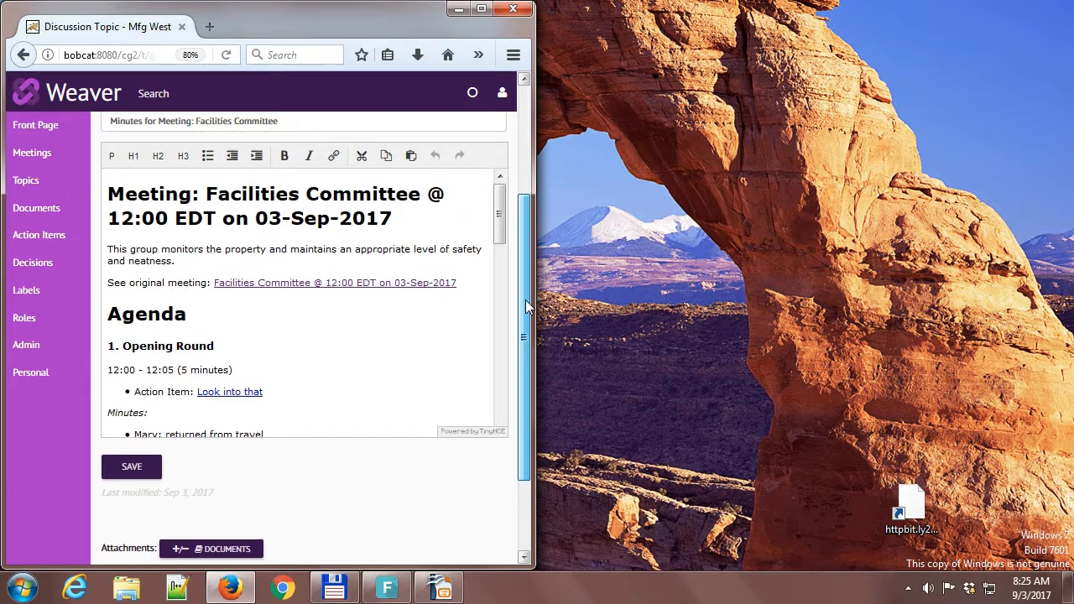
{"action": "left_click_drag", "start_coordinate": [499, 217], "coordinate": [767, 244]}
Delete the scheduled time line and the "Minutes:" label under the "2. Reivew of Last Meeting" heading.
{"action": "scroll", "coordinate": [306, 255], "scroll_direction": "down", "scroll_amount": 4}
{"action": "left_click_drag", "start_coordinate": [306, 244], "coordinate": [153, 244]}
{"action": "key", "text": "BackSpace"}
{"action": "key", "text": "BackSpace"}
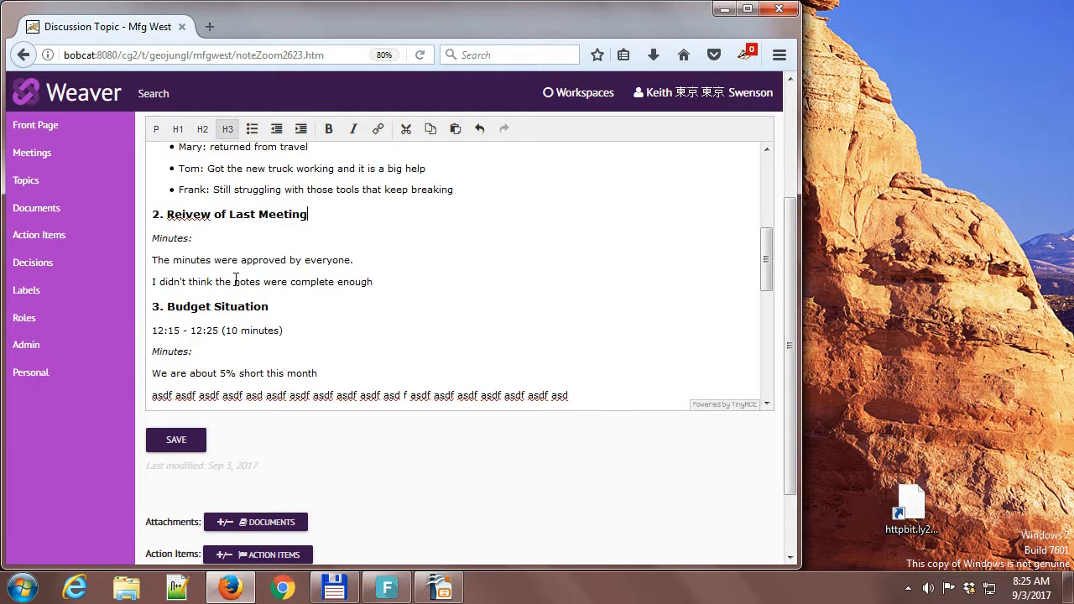
{"action": "triple_click", "coordinate": [223, 240]}
{"action": "key", "text": "BackSpace"}
{"action": "key", "text": "BackSpace"}
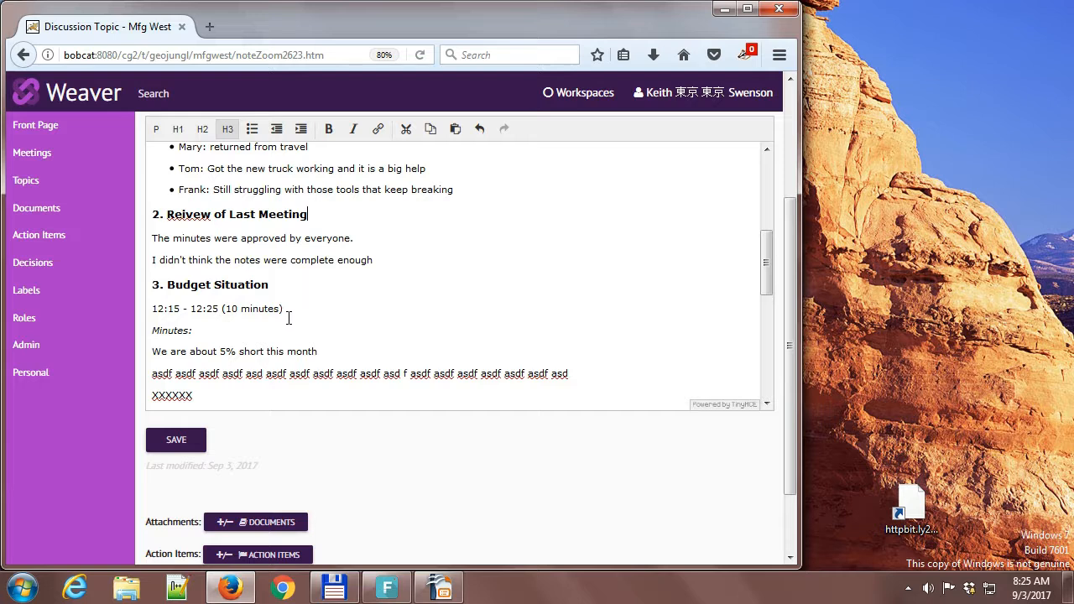
Remove the time line, the "Minutes:" label, and the "asdf" and "XXXXXX" filler lines under the Budget Situation heading.
{"action": "left_click", "coordinate": [250, 328]}
{"action": "left_click", "coordinate": [154, 308], "text": "shift"}
{"action": "key", "text": "BackSpace"}
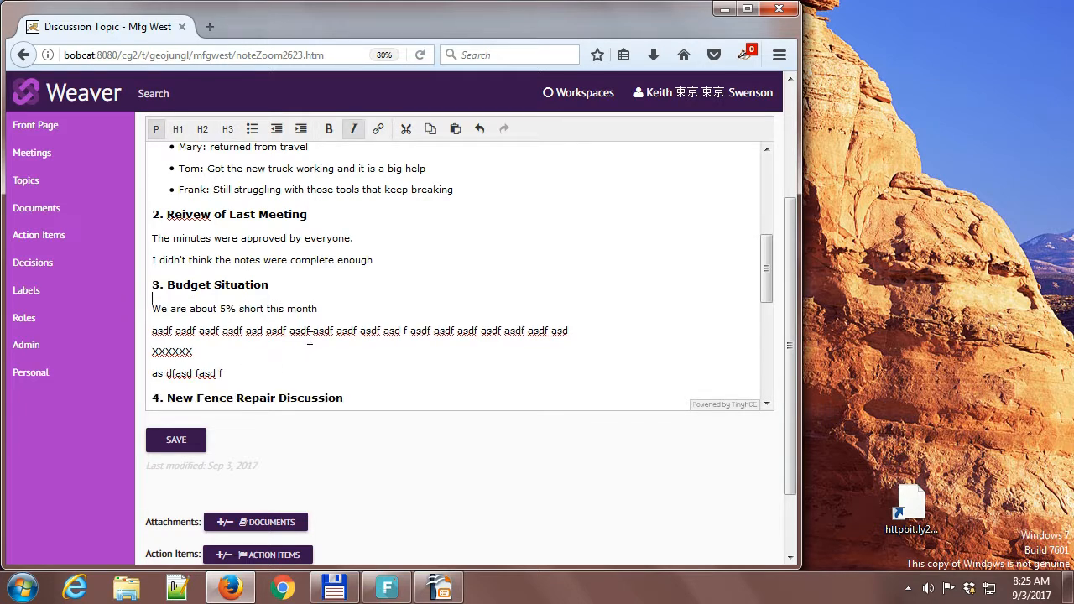
{"action": "left_click", "coordinate": [204, 353], "text": "shift"}
{"action": "key", "text": "BackSpace"}
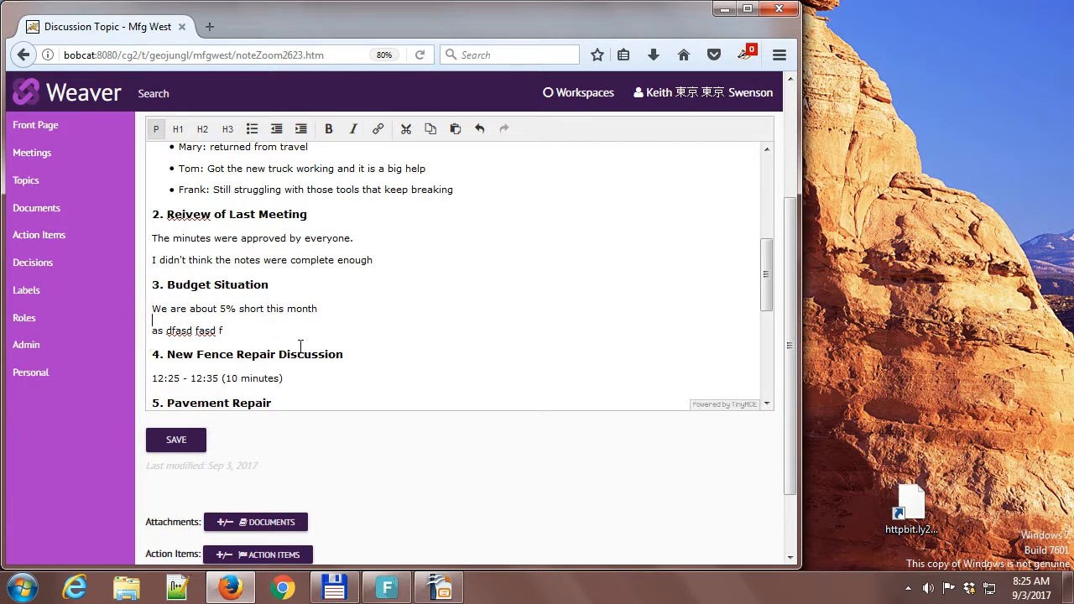
Add the line "lkj lkj asdf" below the New Fence Repair Discussion time and save the edited minutes.
{"action": "left_click_drag", "start_coordinate": [766, 289], "coordinate": [766, 323]}
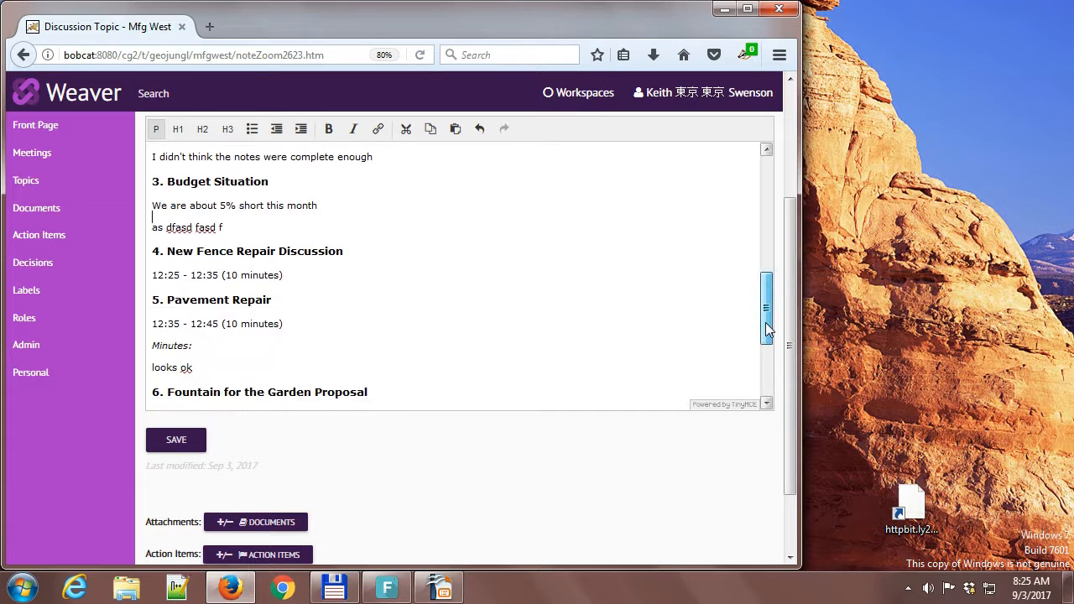
{"action": "left_click", "coordinate": [286, 277]}
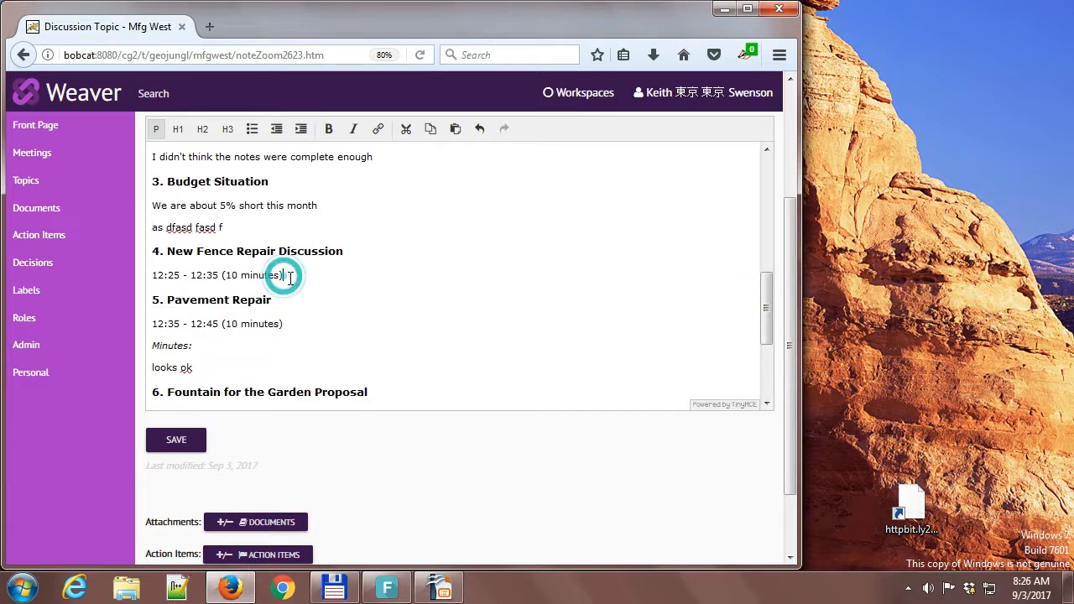
{"action": "key", "text": "Return"}
{"action": "type", "text": "lki lki asdf"}
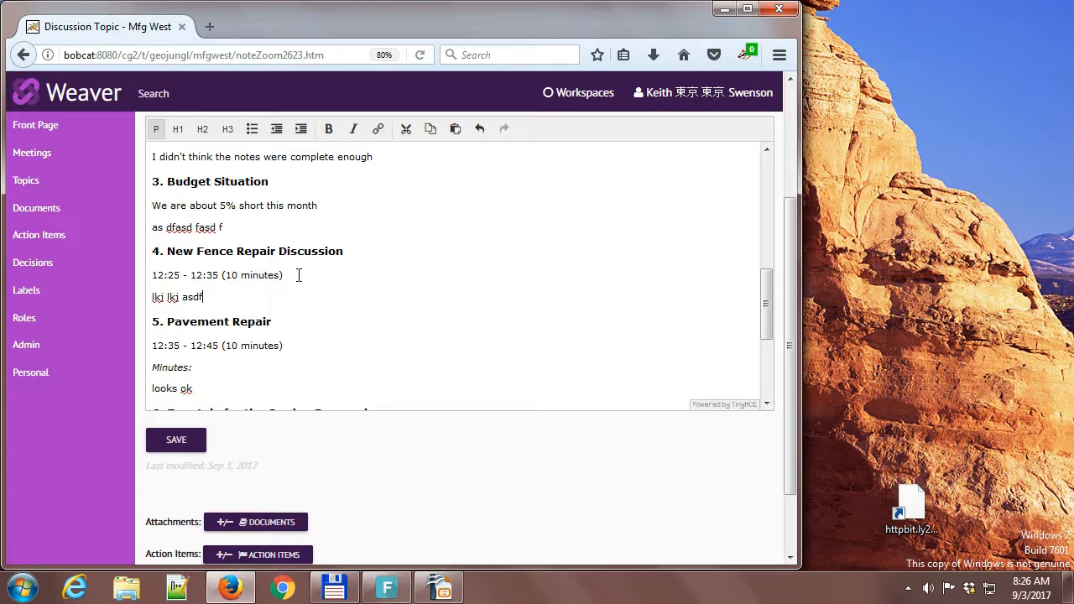
{"action": "left_click", "coordinate": [196, 441]}
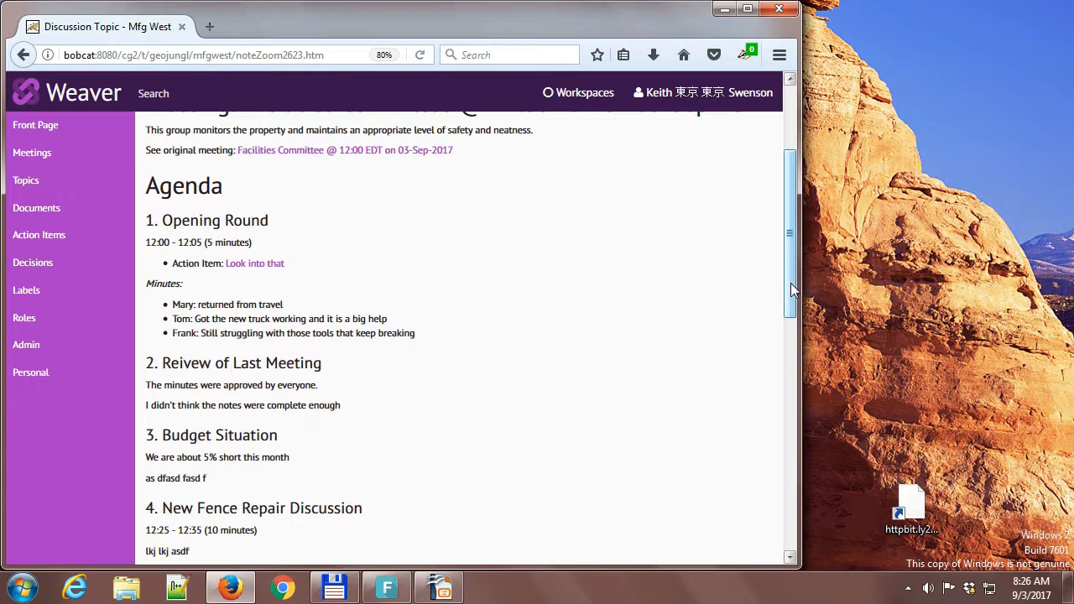
Post the minutes topic and open the original Facilities Committee meeting through its link in the minutes.
{"action": "left_click_drag", "start_coordinate": [789, 248], "coordinate": [794, 181]}
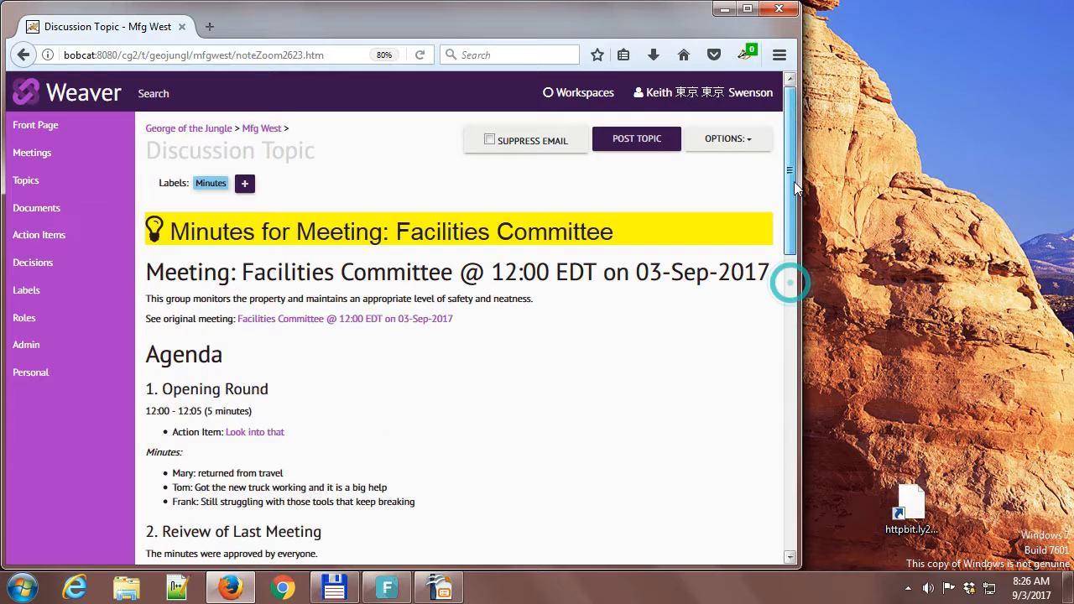
{"action": "left_click", "coordinate": [625, 139]}
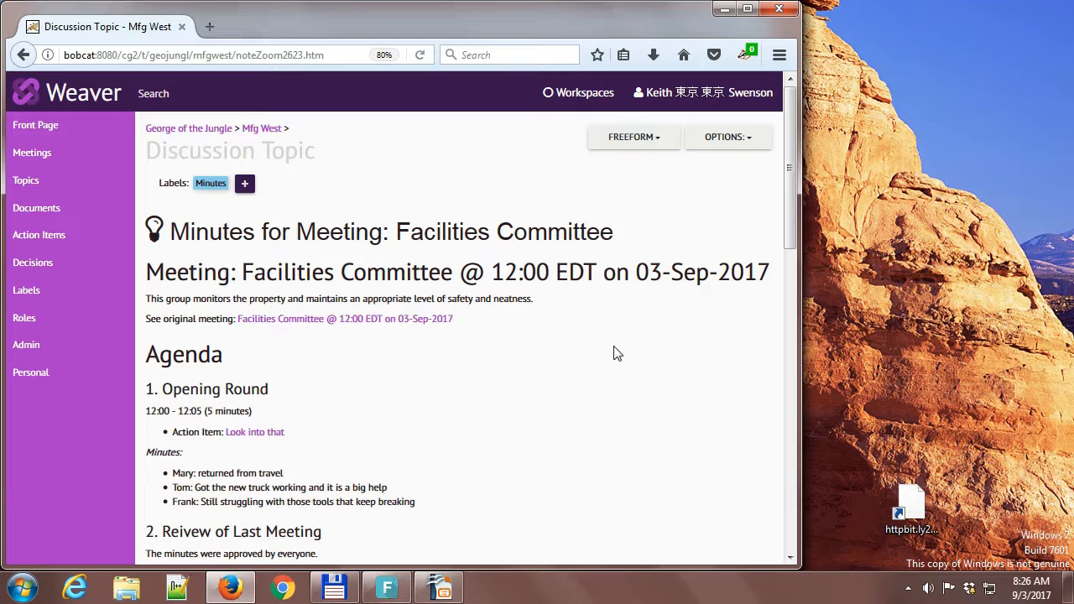
{"action": "left_click", "coordinate": [271, 320]}
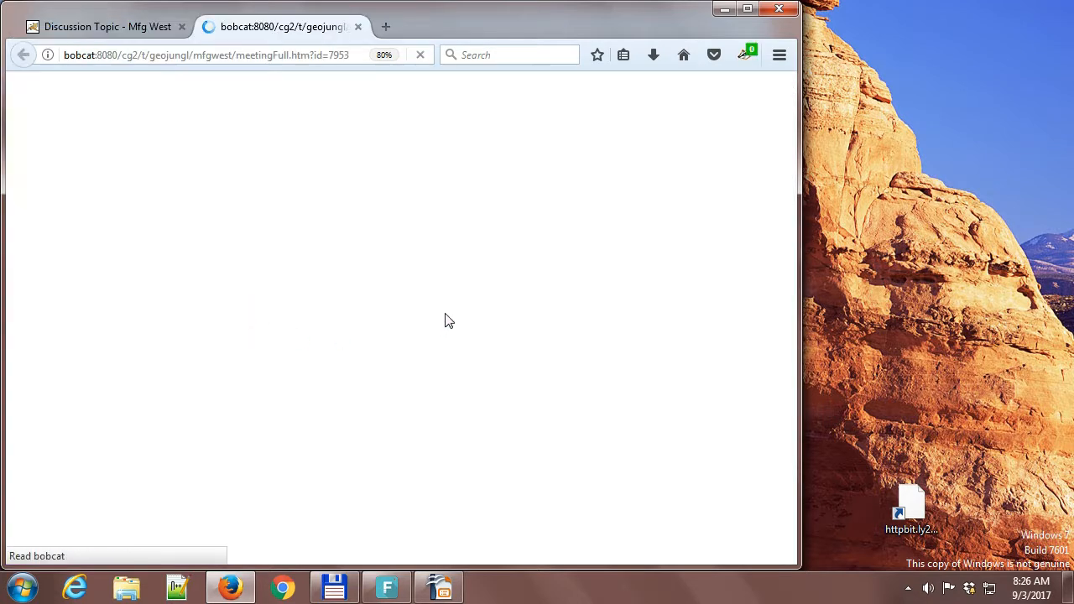